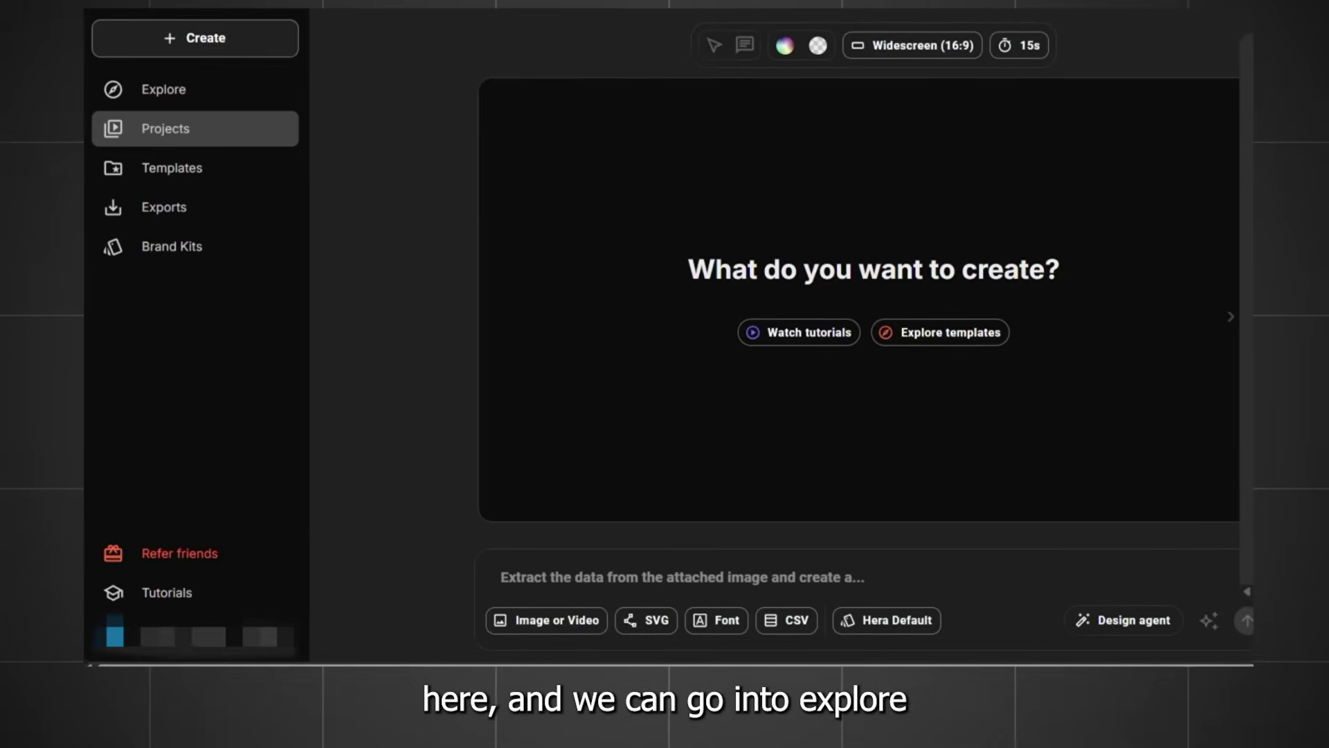
# Step: Browse the community animations in the Explore gallery and open the template library
pyautogui.click(177, 93)
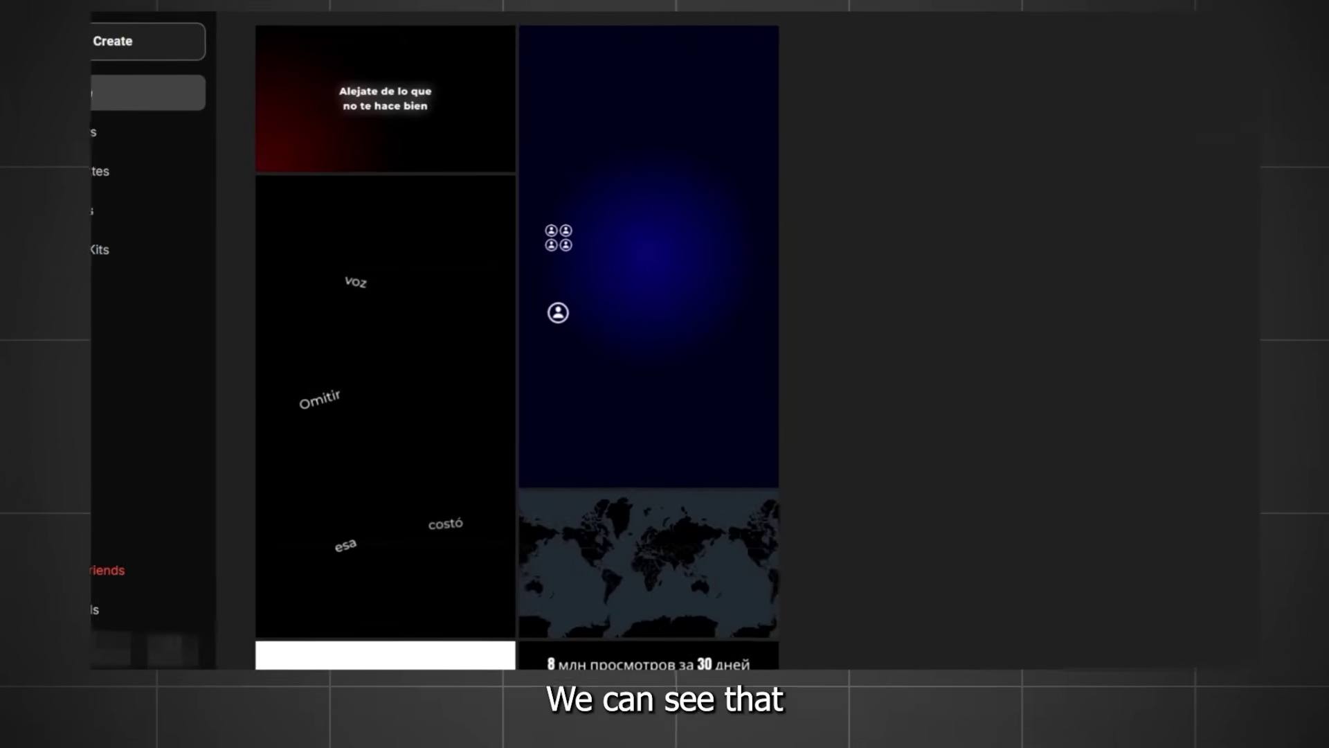
pyautogui.scroll(-2, 623, 332)
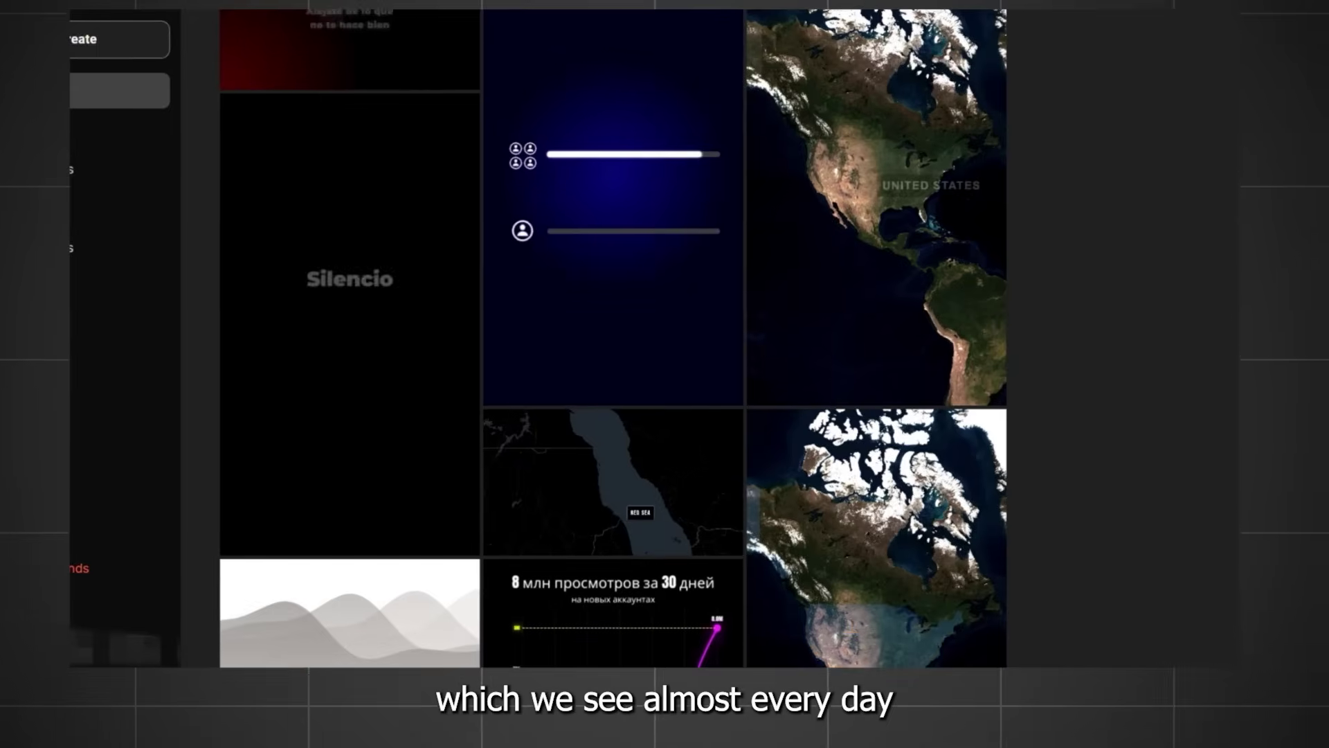
pyautogui.scroll(-3, 627, 339)
pyautogui.scroll(-3, 627, 339)
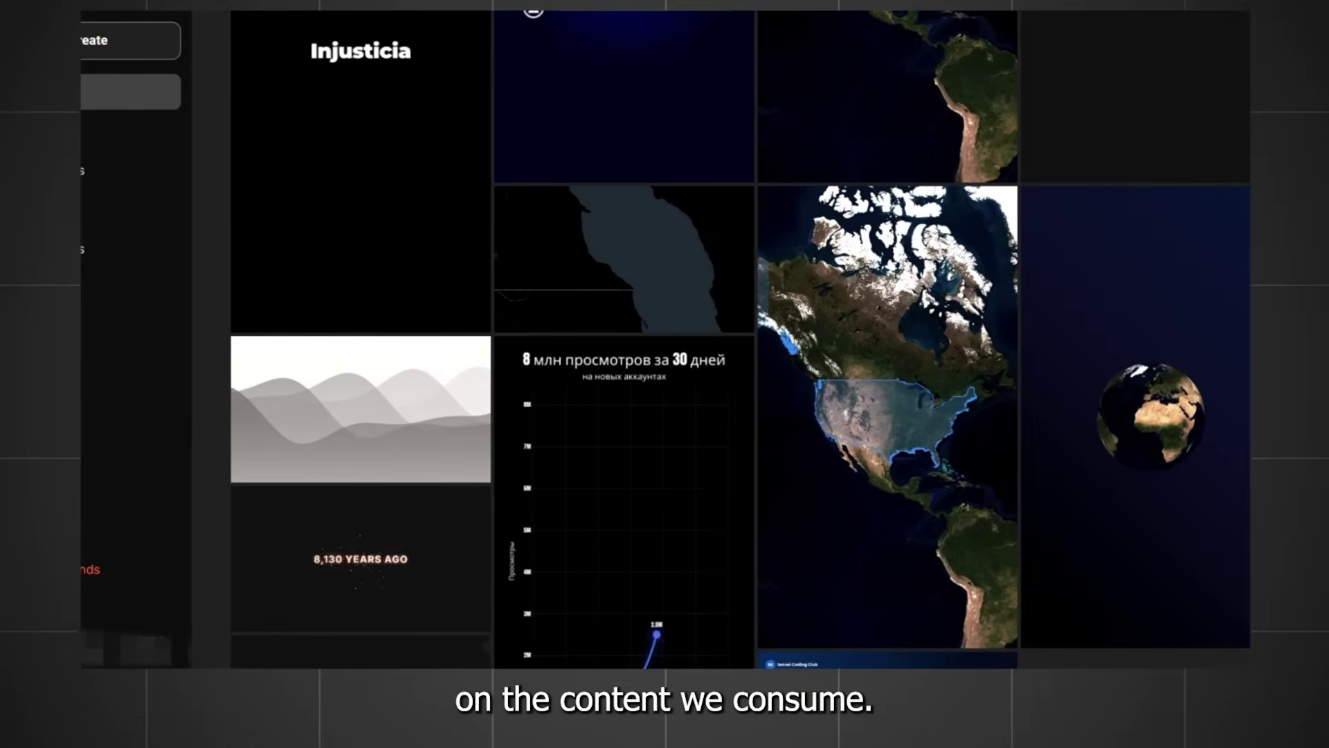
pyautogui.scroll(-3, 626, 339)
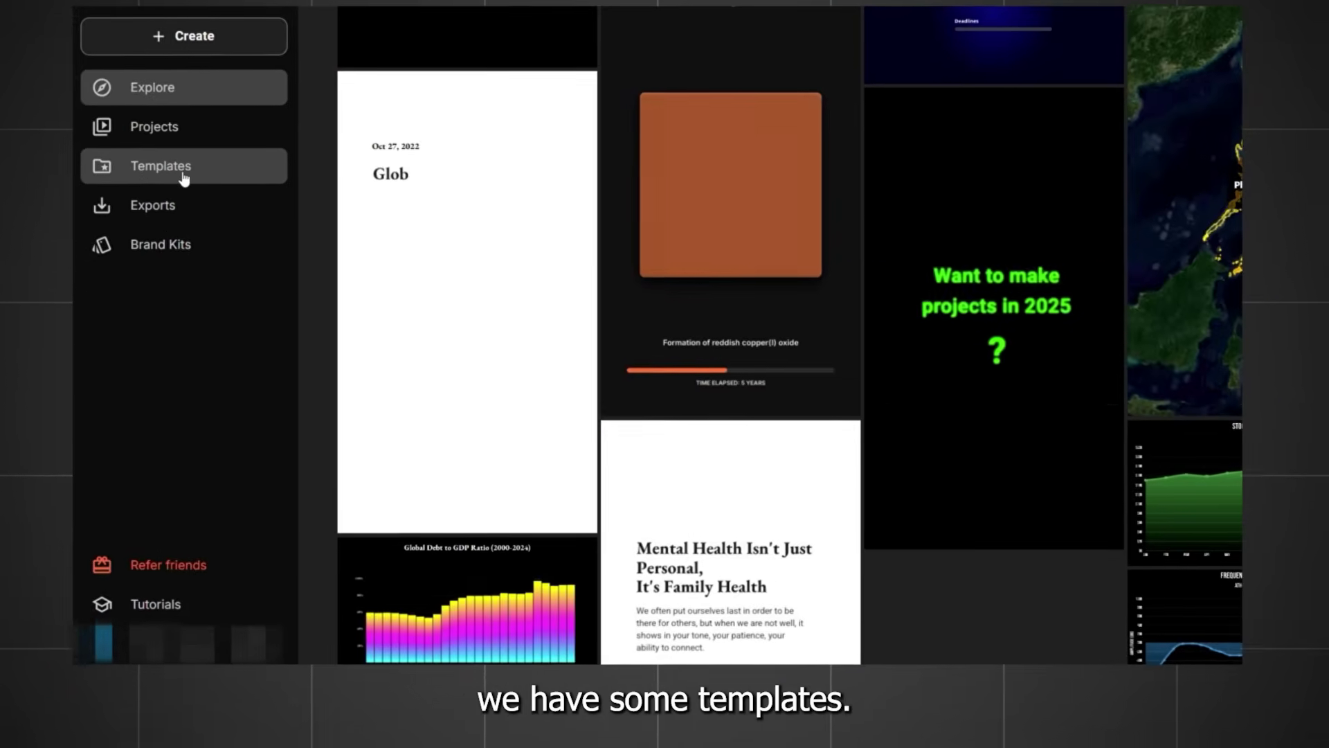
pyautogui.click(172, 173)
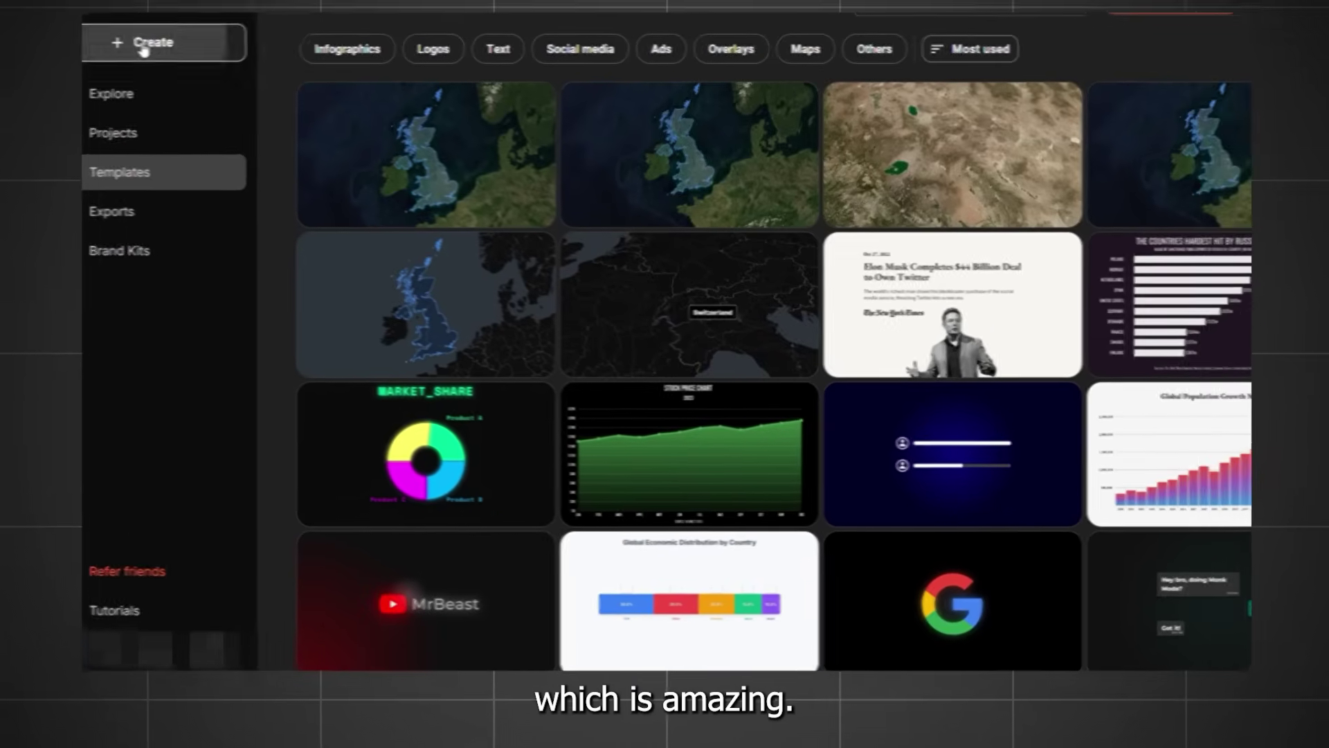
# Step: Start a new creation and review its duration, aspect ratio and background options
pyautogui.click(188, 42)
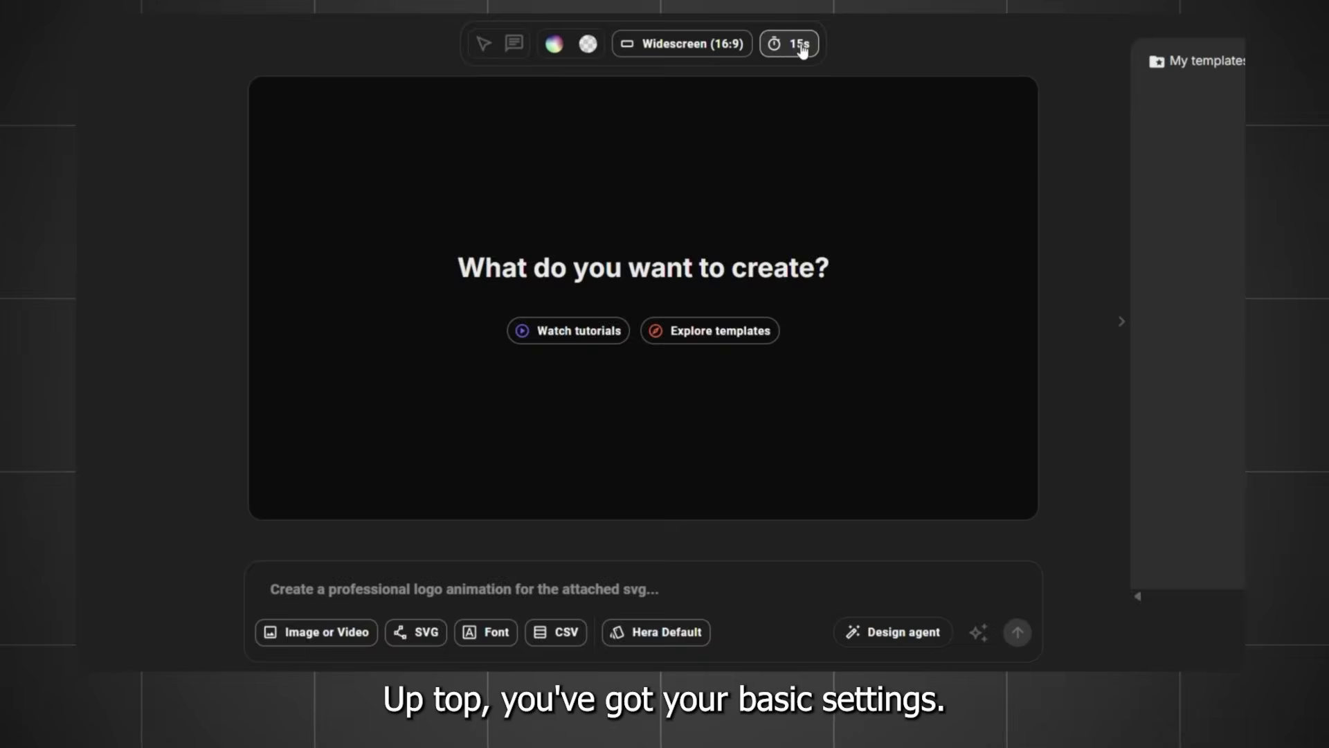
pyautogui.click(796, 47)
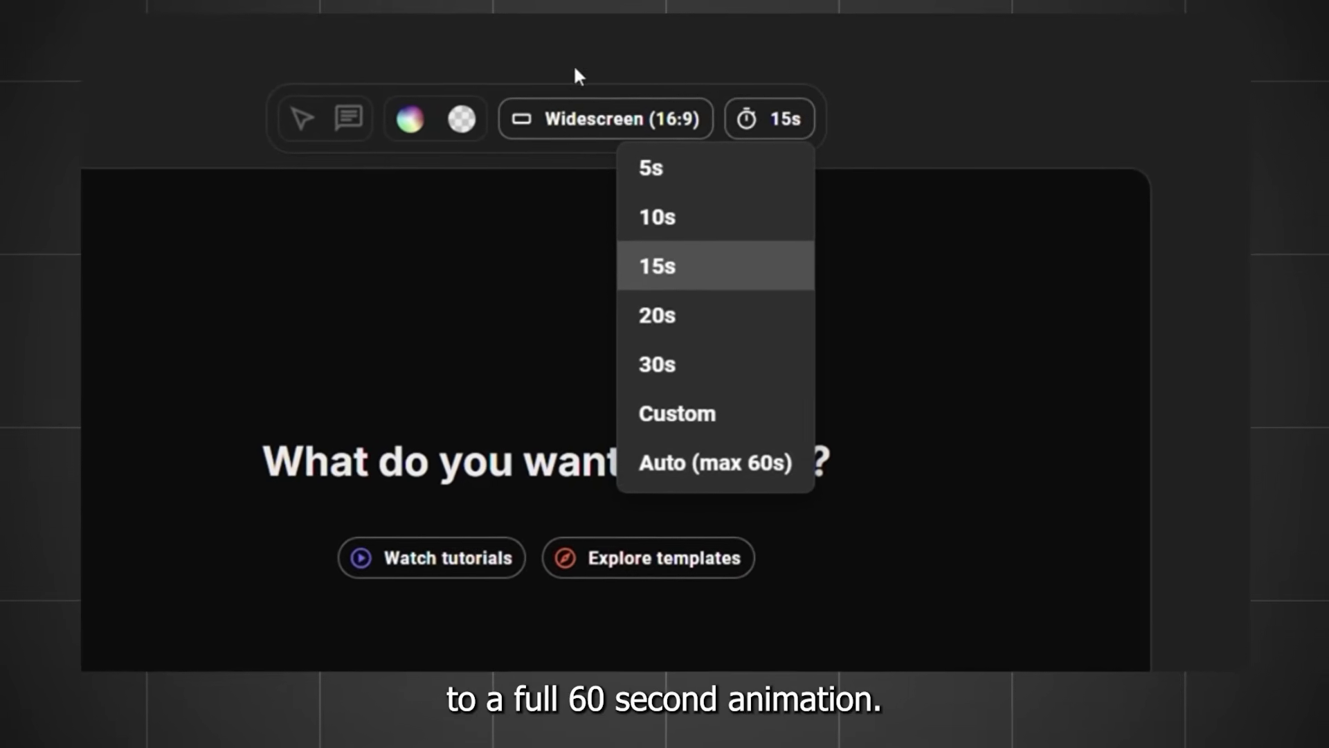
pyautogui.click(556, 119)
pyautogui.click(554, 118)
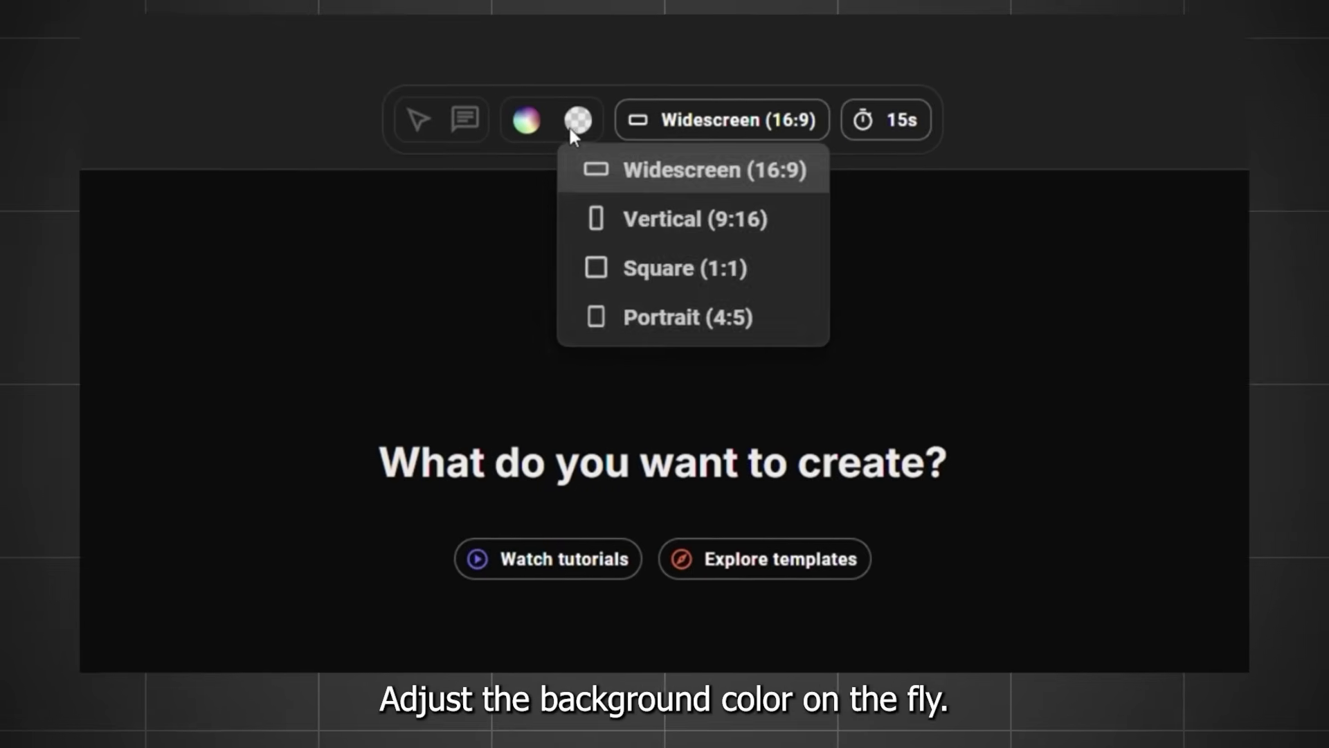
pyautogui.click(505, 131)
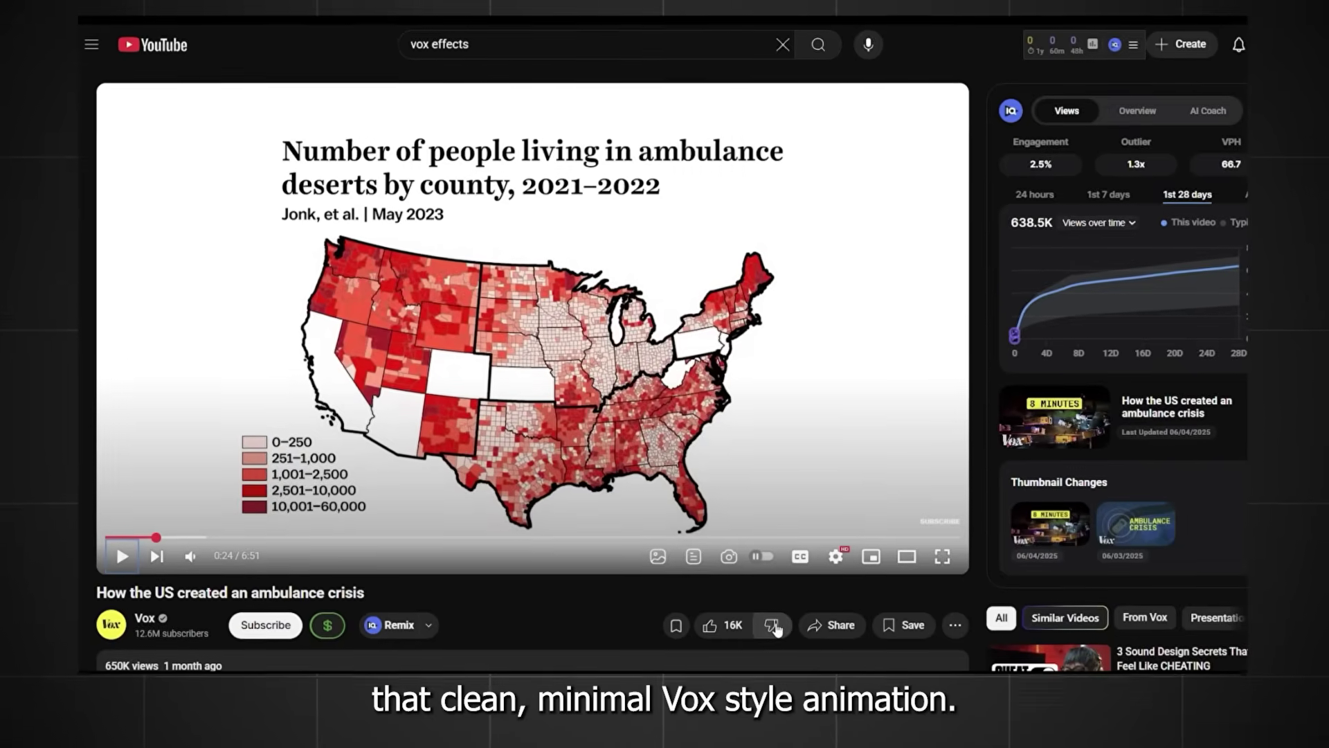
# Step: On YouTube, watch the ambulance deserts map animation in the Vox video, playing and pausing it
pyautogui.press('space')
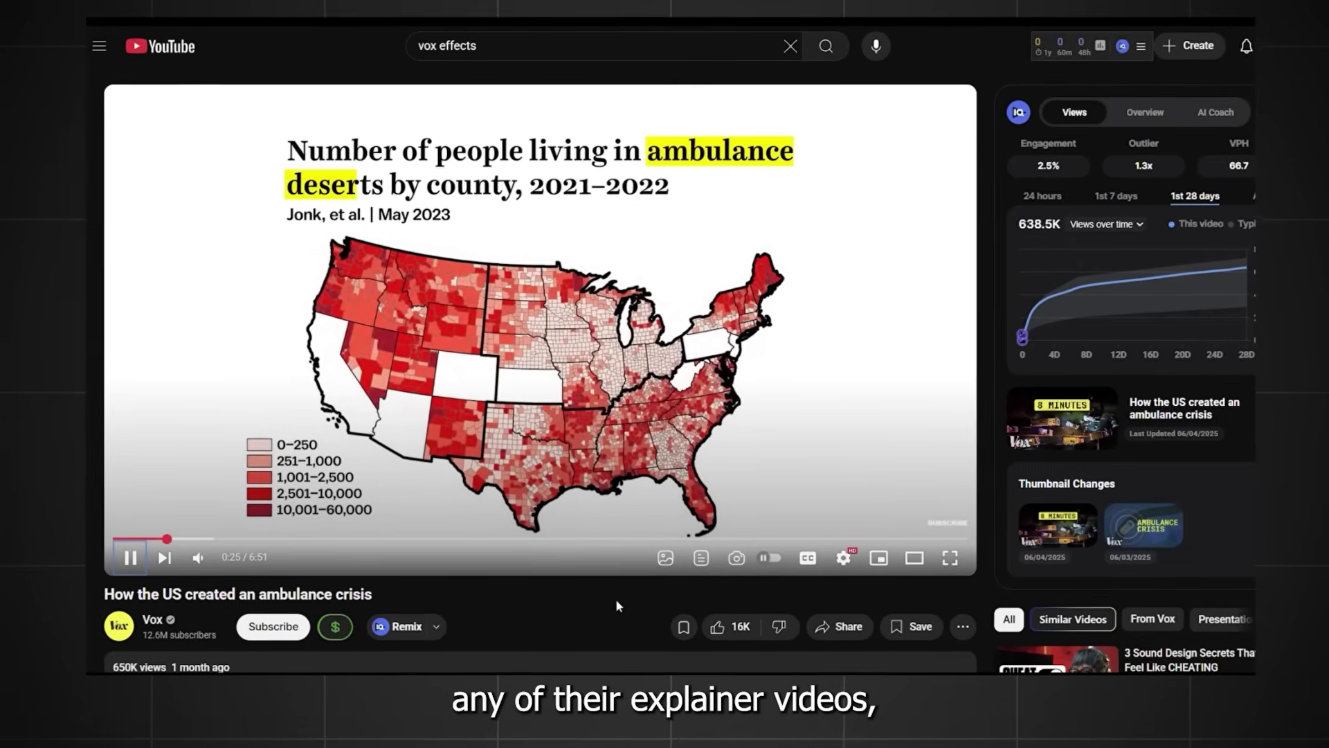
pyautogui.press('space')
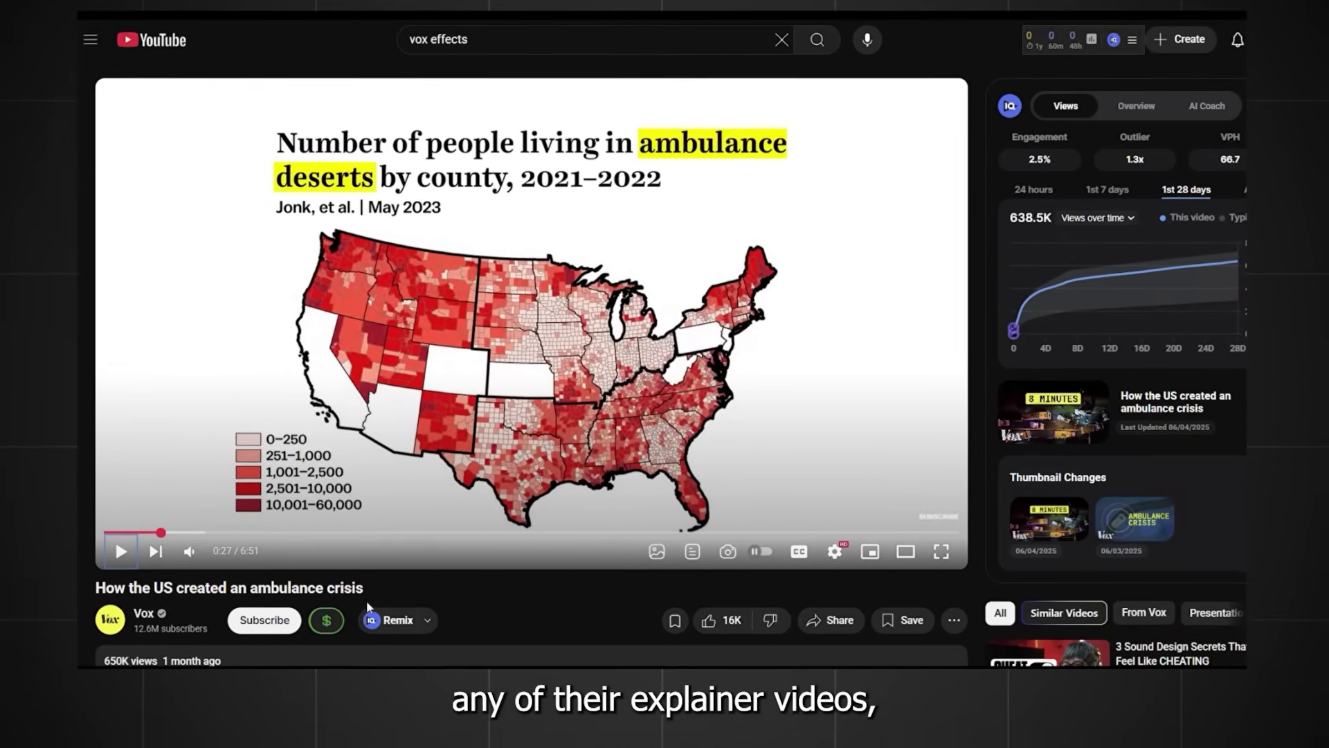
pyautogui.press('space')
pyautogui.press('space')
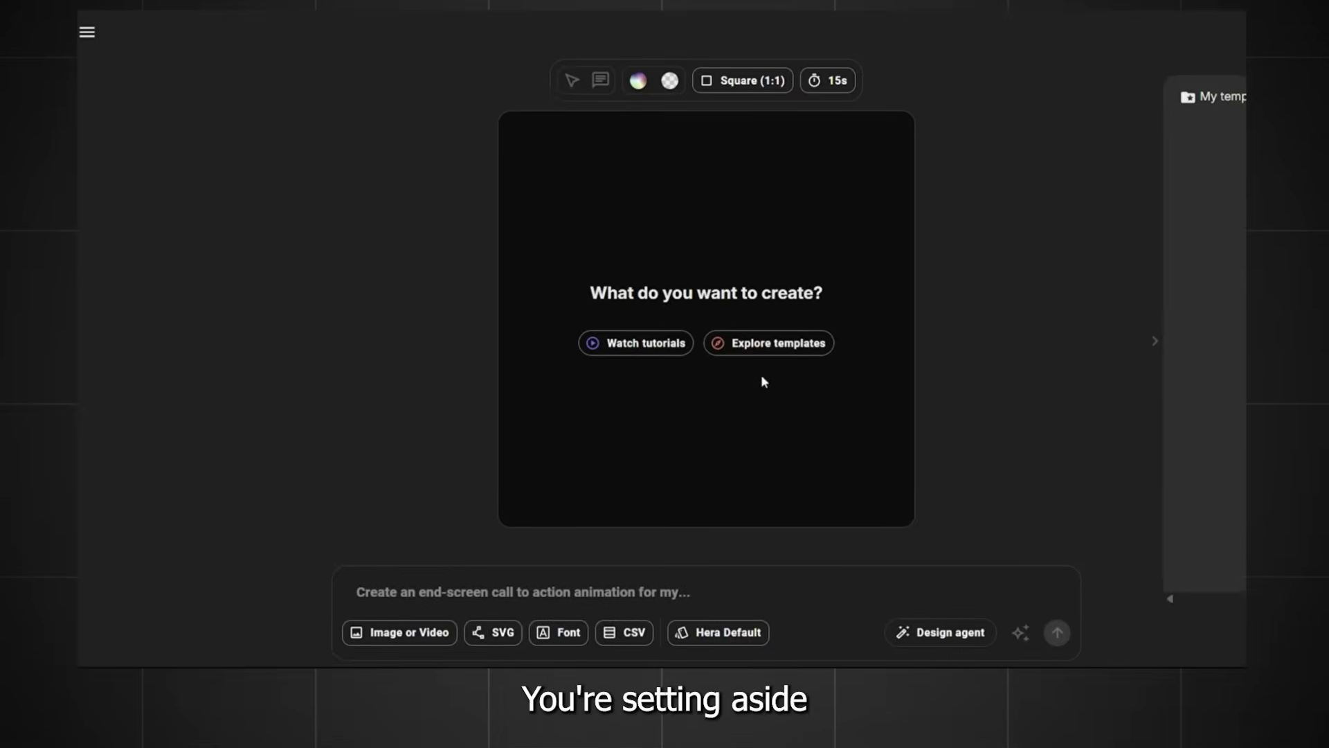
pyautogui.click(778, 344)
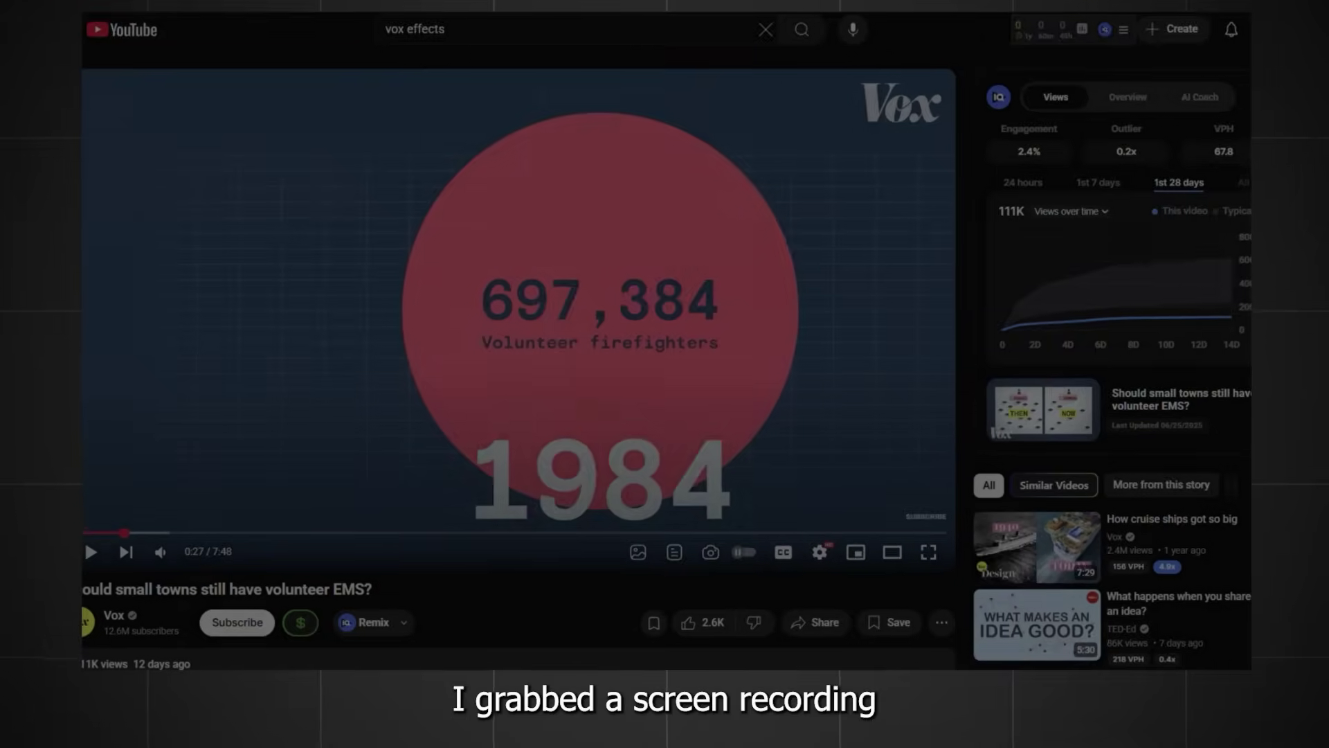
# Step: Screen-record the volunteer firefighters circle animation in the Vox video on YouTube, then stop playback
pyautogui.moveTo(76, 78); pyautogui.dragTo(952, 537)
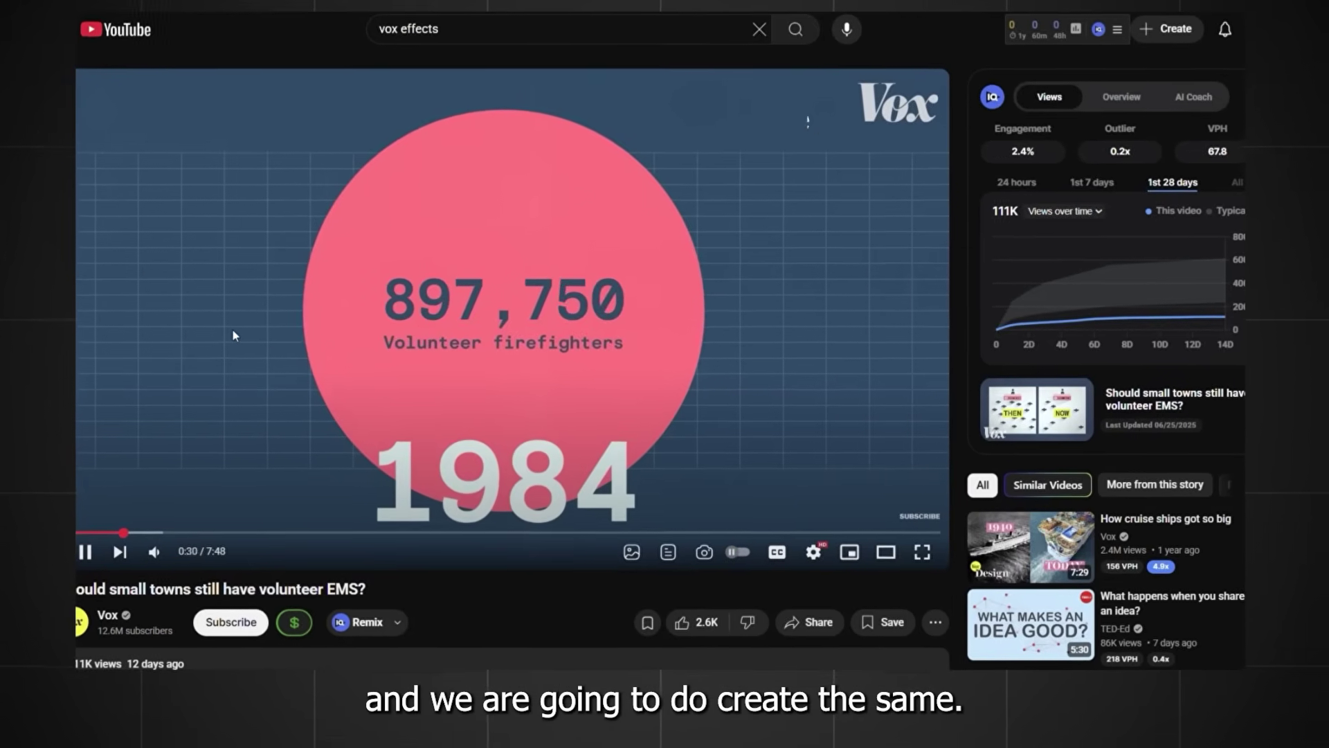
pyautogui.click(85, 548)
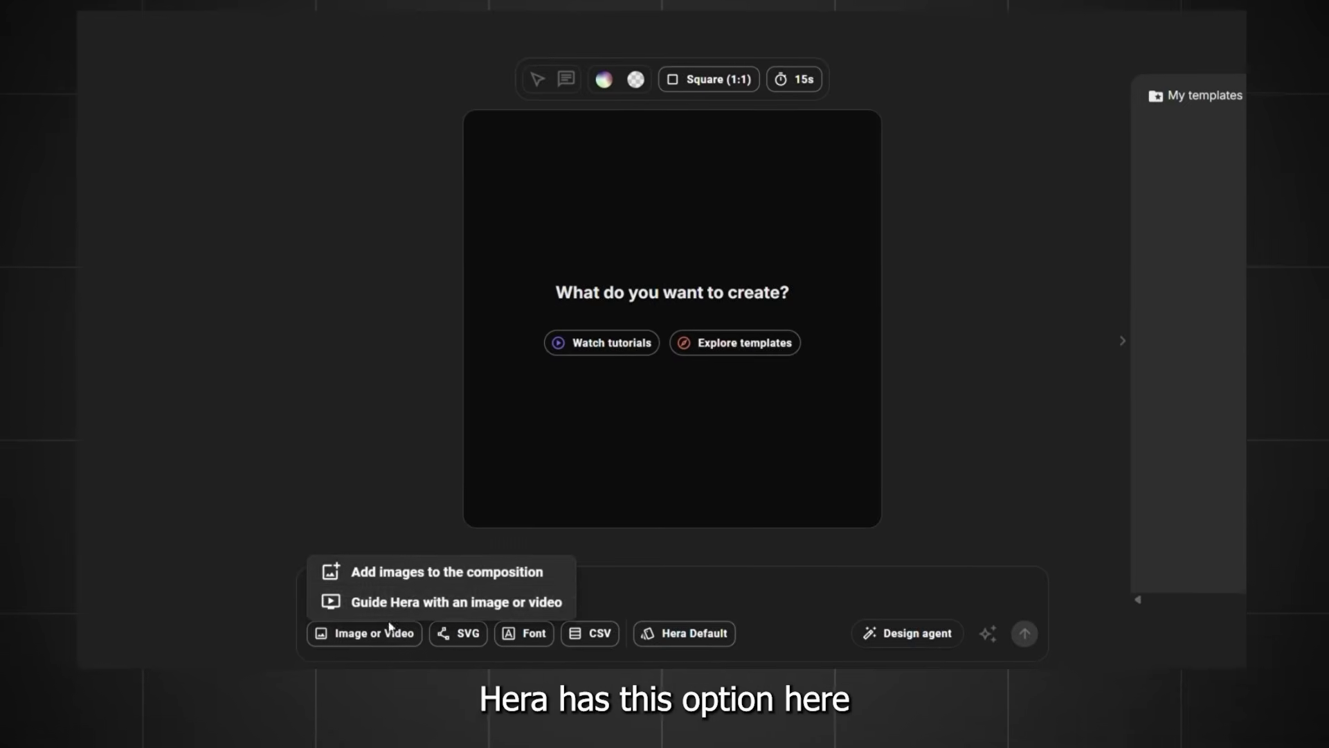
# Step: In Hera, attach the recording as a guide video and generate from the prompt "Create a countdown of volunteers for police man in 1994 as the video attached"
pyautogui.click(419, 607)
pyautogui.click(229, 95)
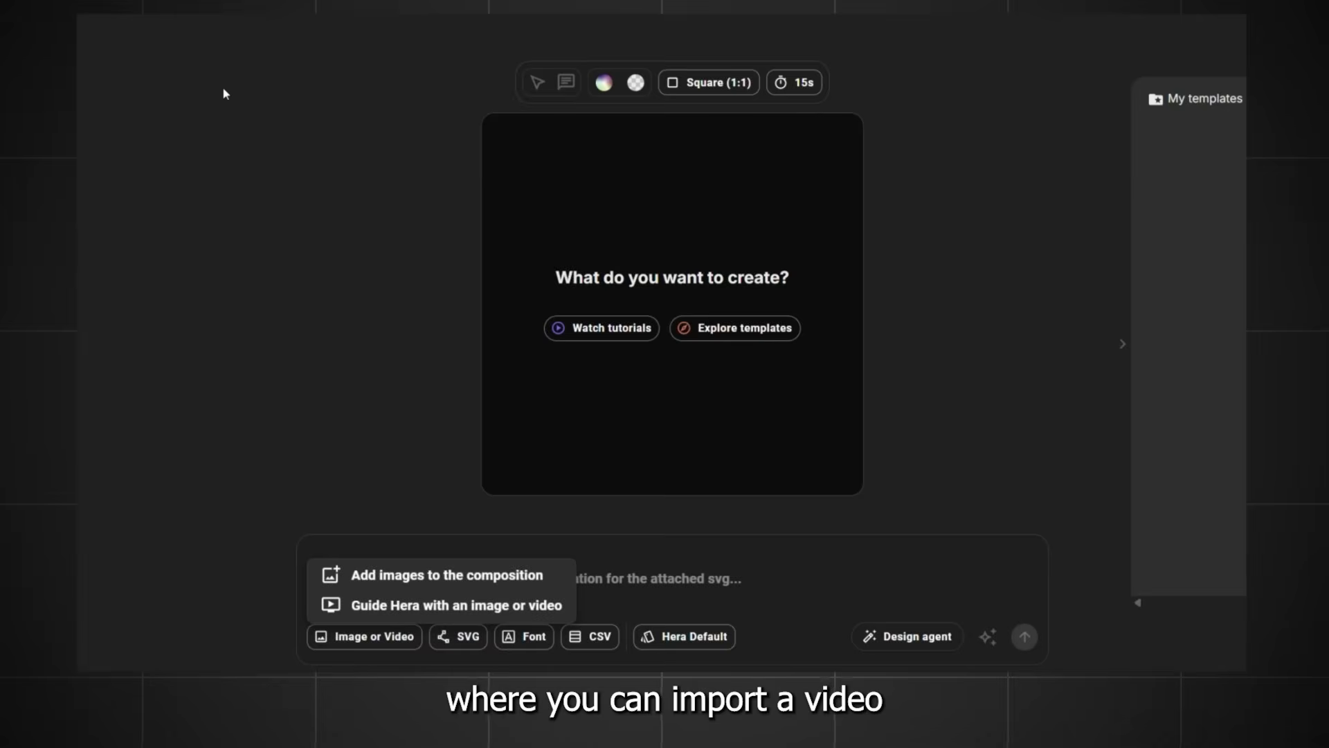
pyautogui.click(676, 593)
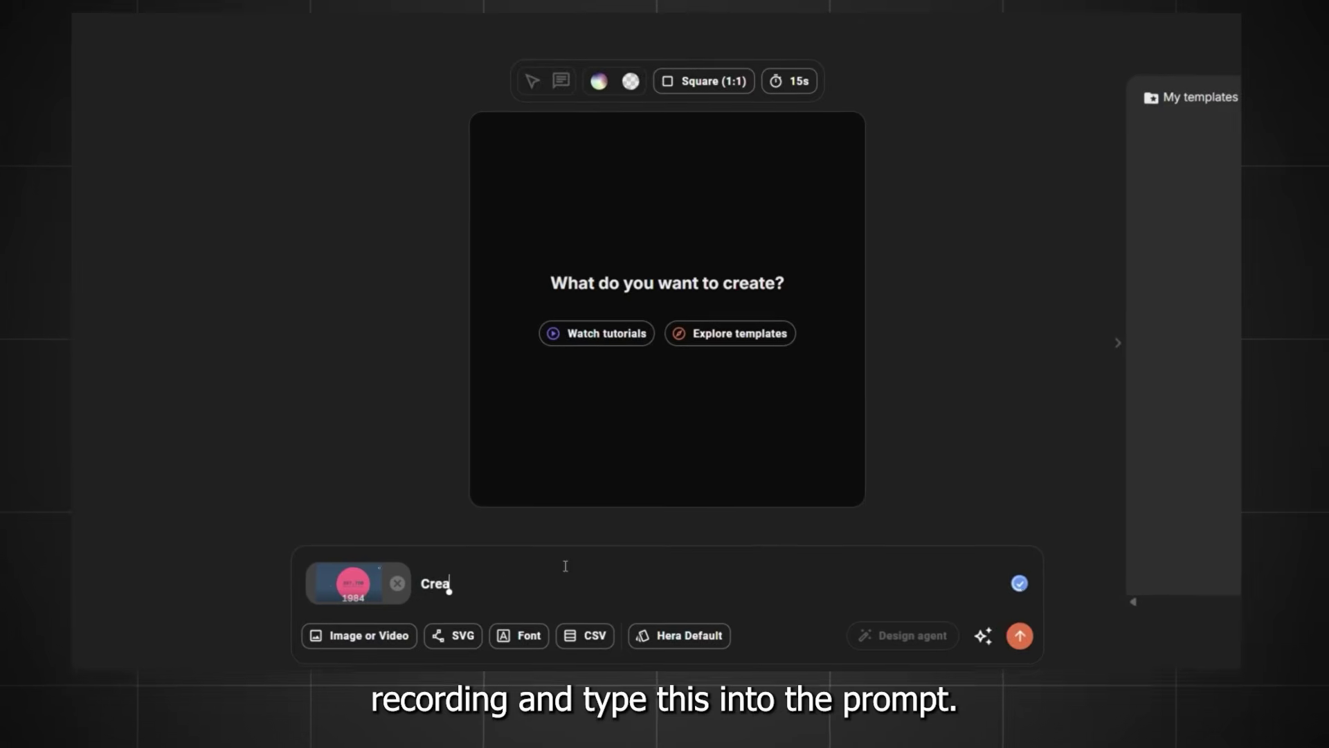
pyautogui.write('Create a countdown of vo')
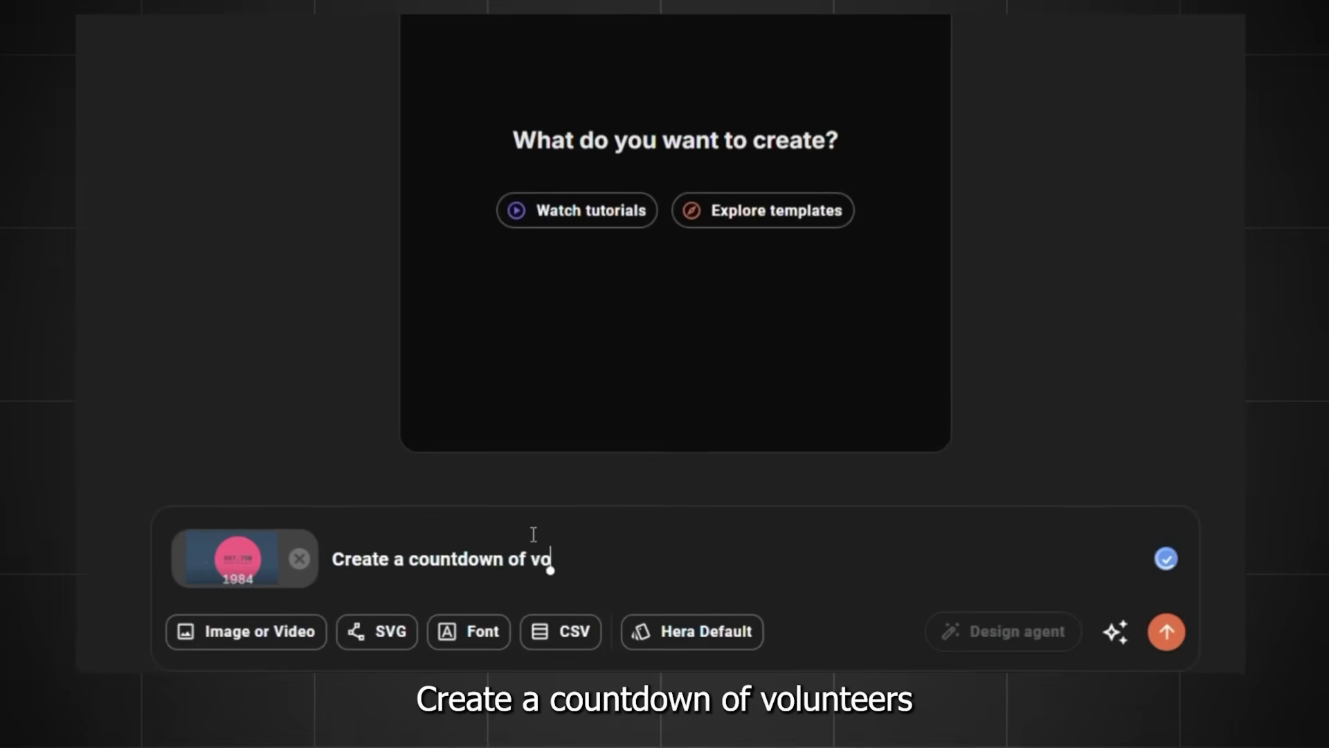
pyautogui.write('lunteers  for police man in 1994')
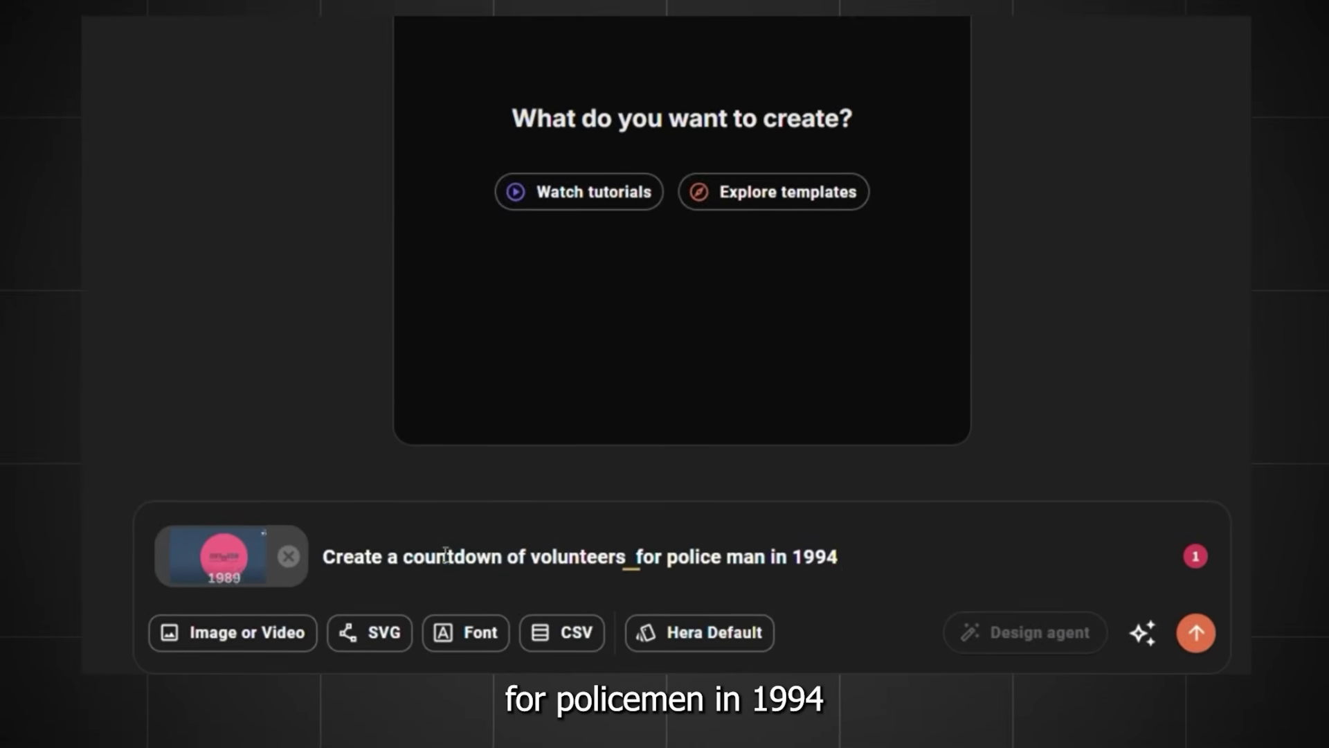
pyautogui.write(' as the video attached')
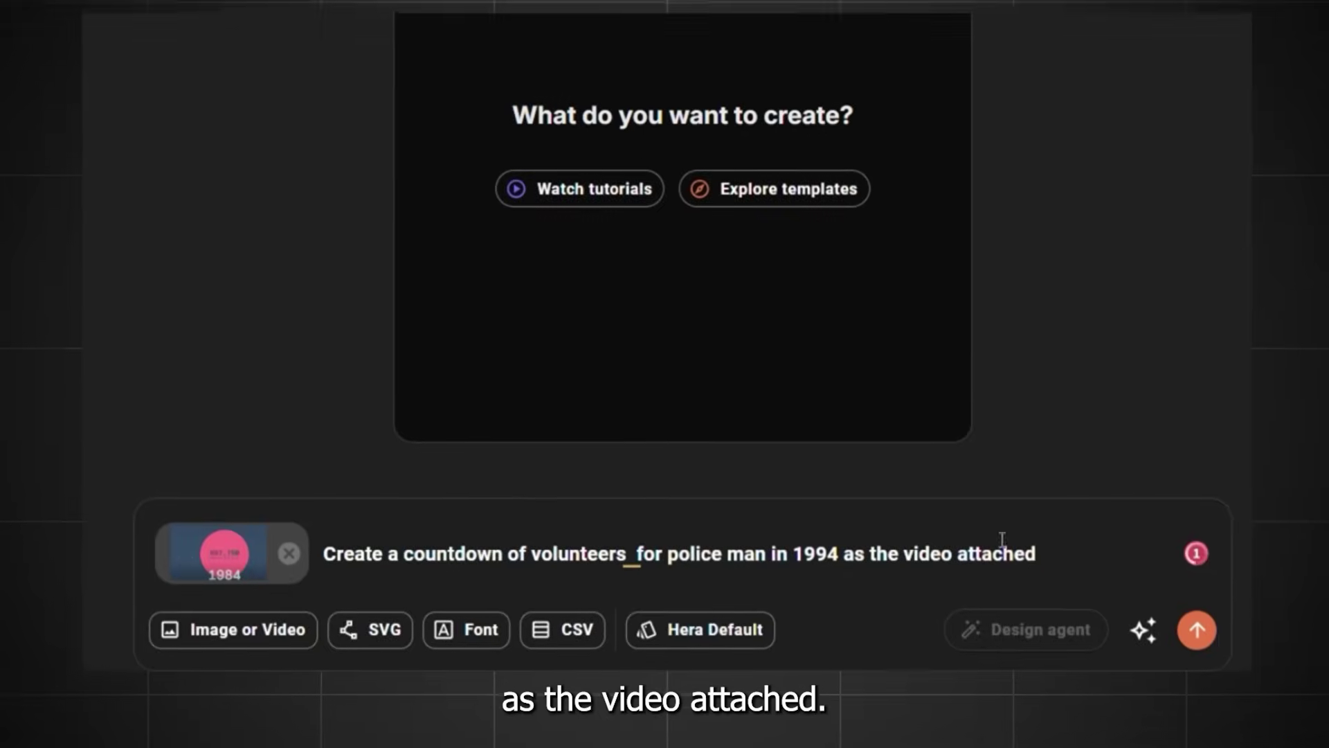
pyautogui.click(1201, 629)
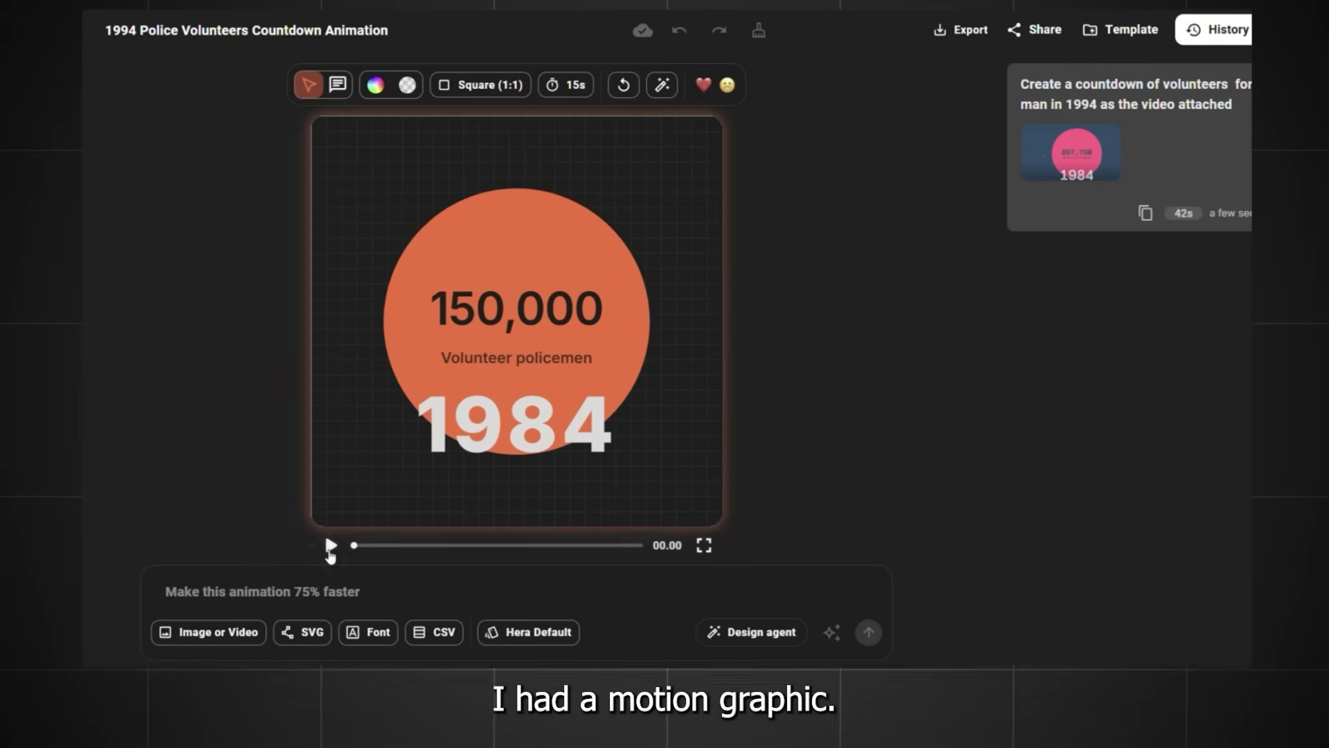
# Step: Preview the generated countdown animation and change its year text to 2020
pyautogui.click(326, 546)
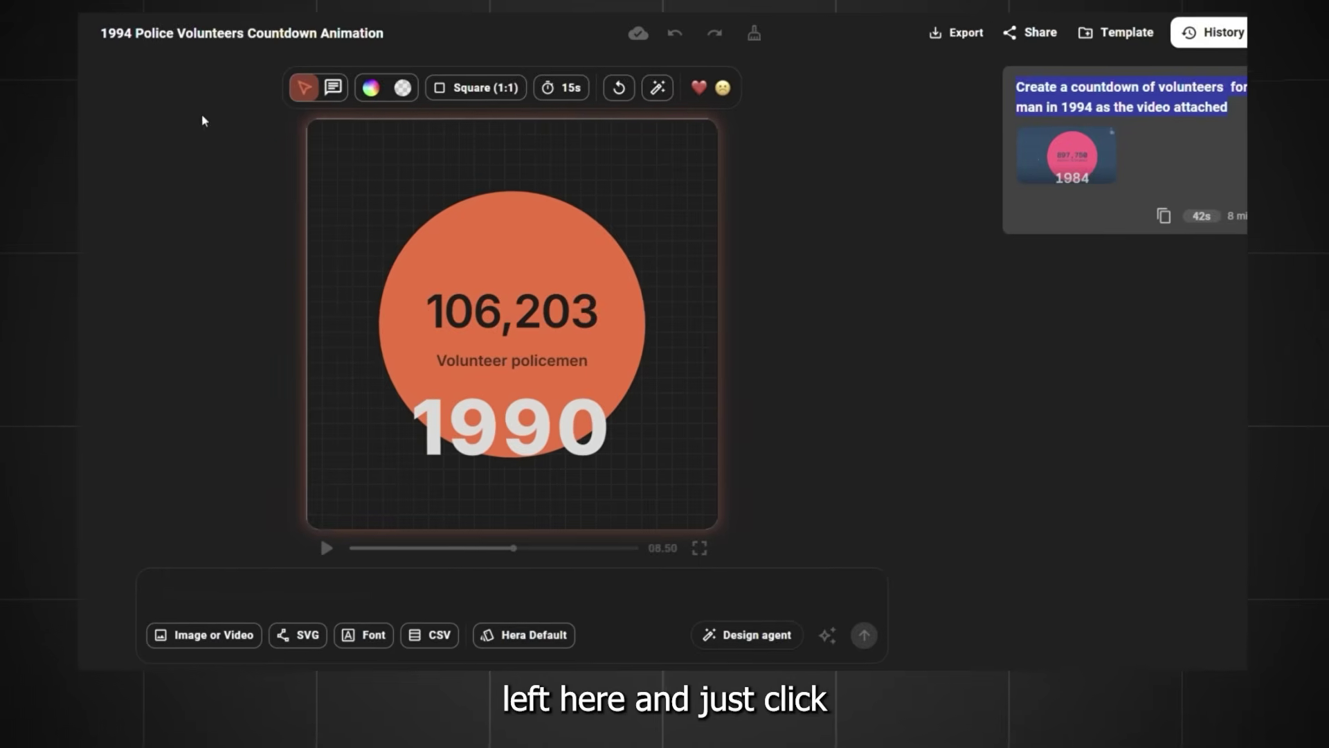
pyautogui.click(484, 429)
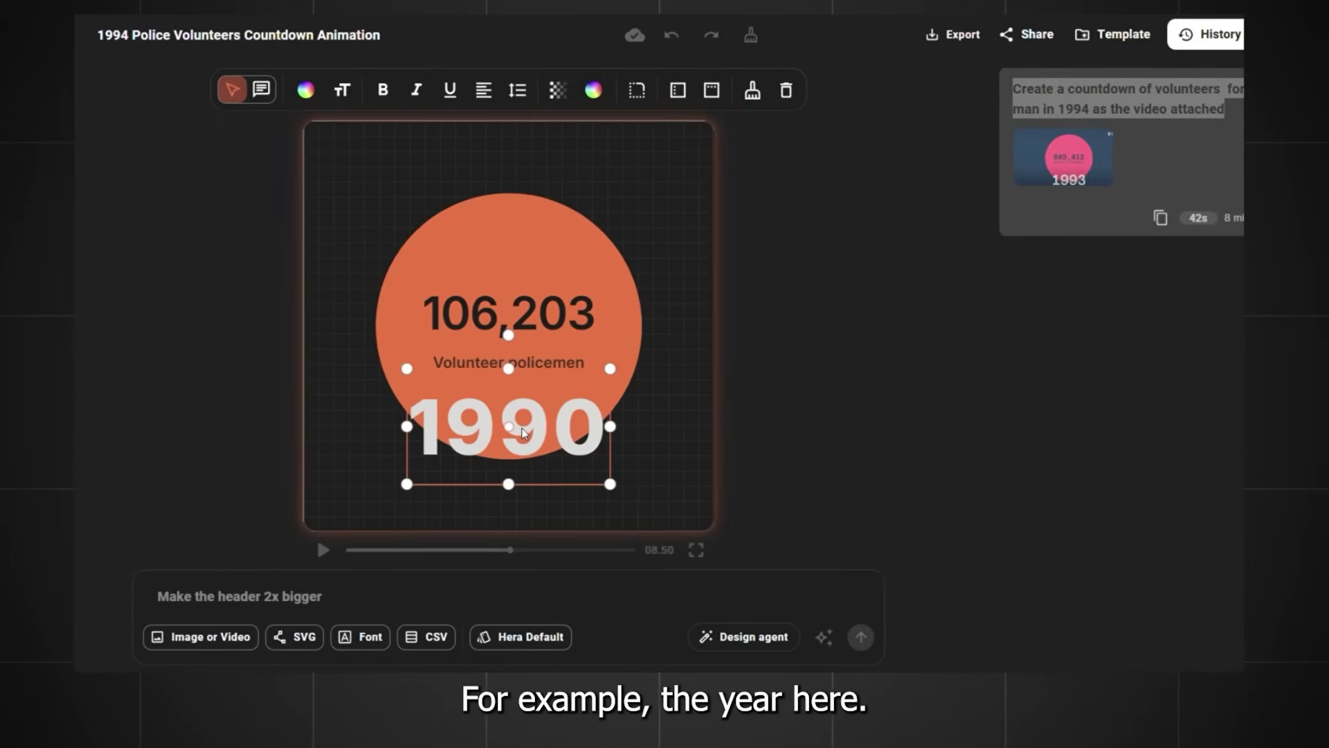
pyautogui.doubleClick(498, 428)
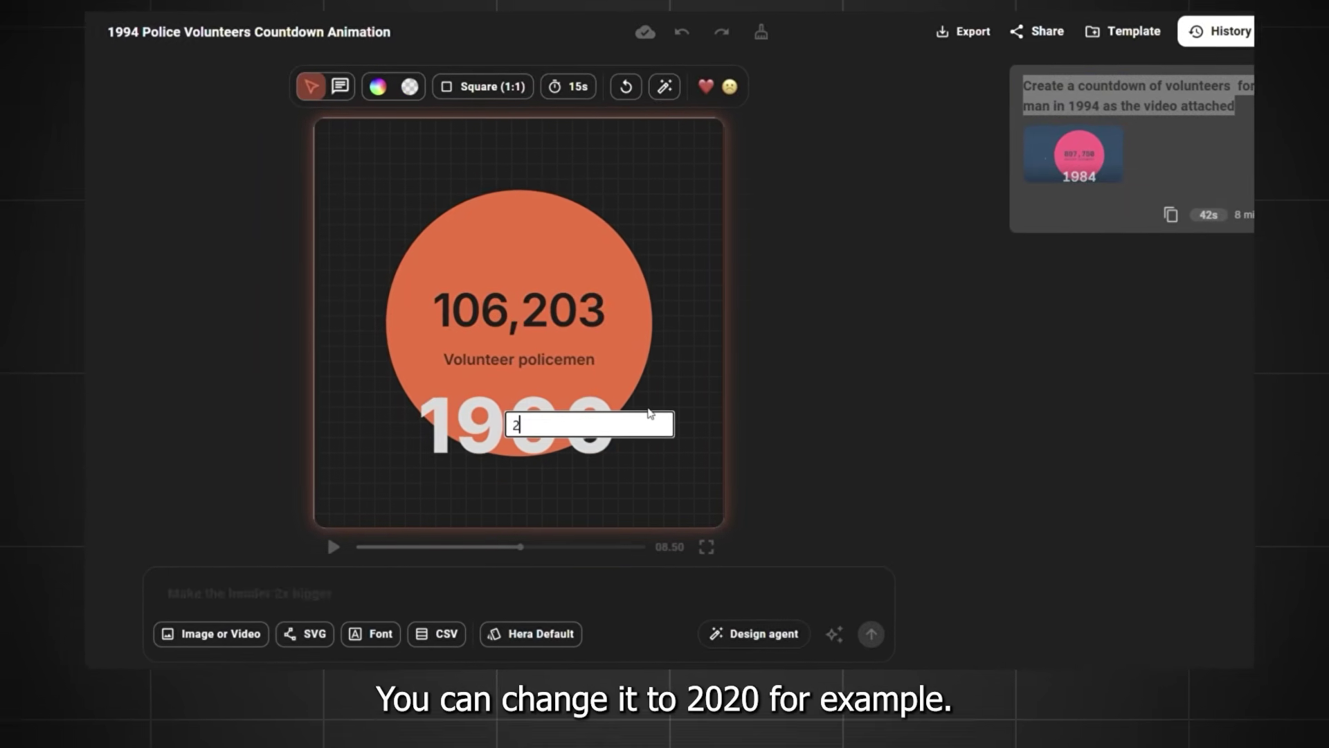
pyautogui.write('2020')
pyautogui.press('Return')
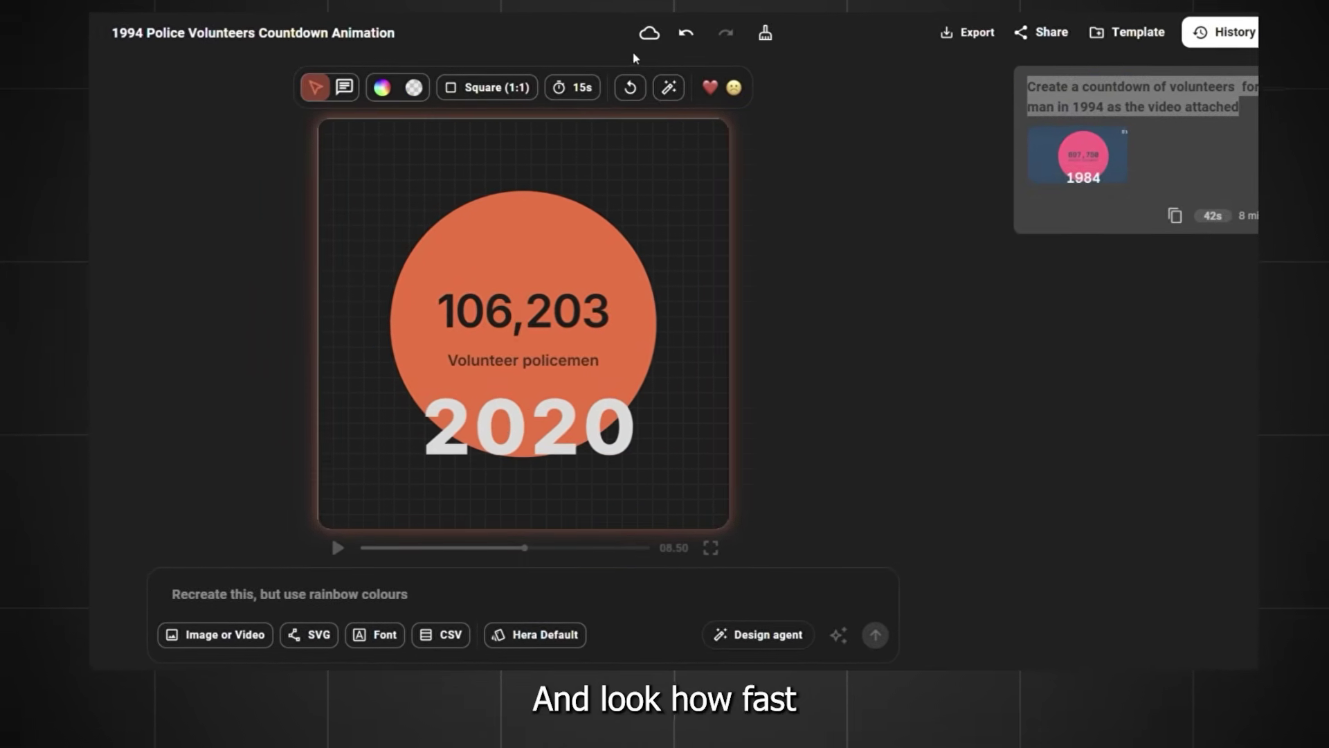
# Step: Change the label below the counter to "Volunteer Nurse" and shift it to re-centre it under the number
pyautogui.click(489, 363)
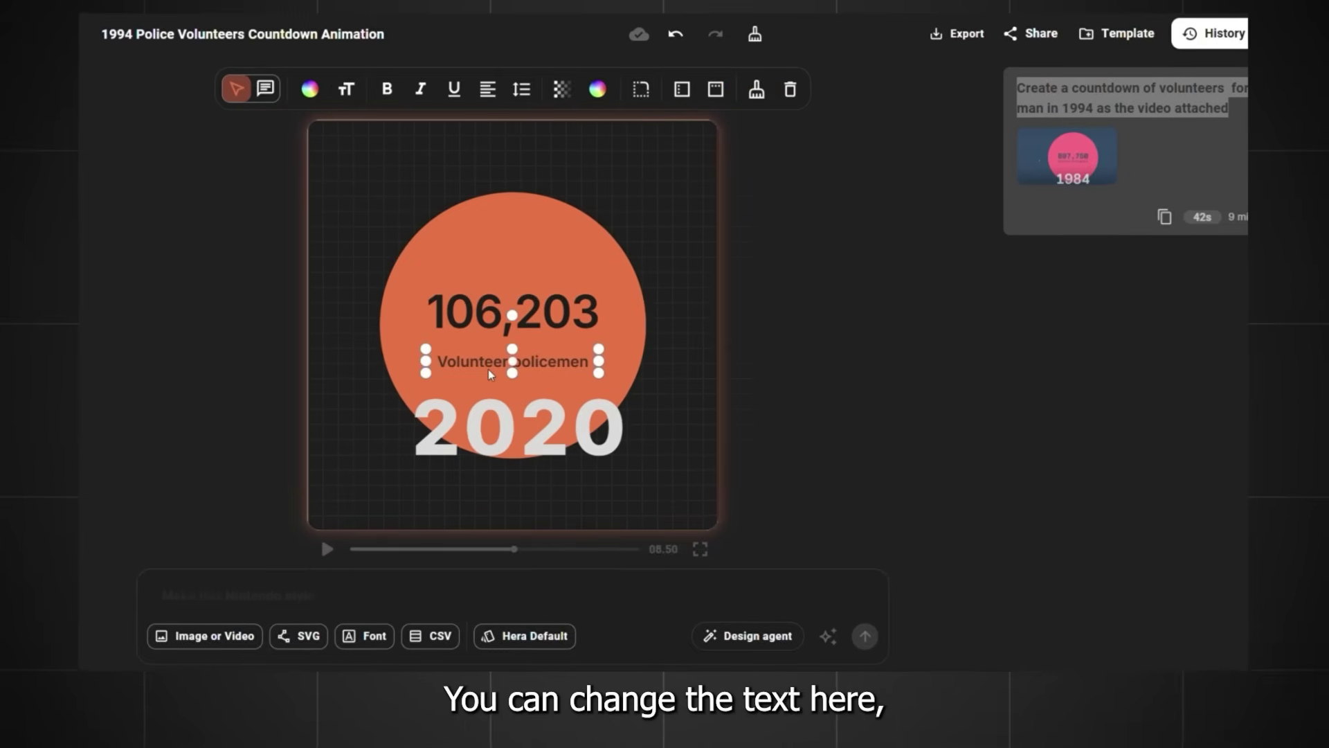
pyautogui.doubleClick(489, 364)
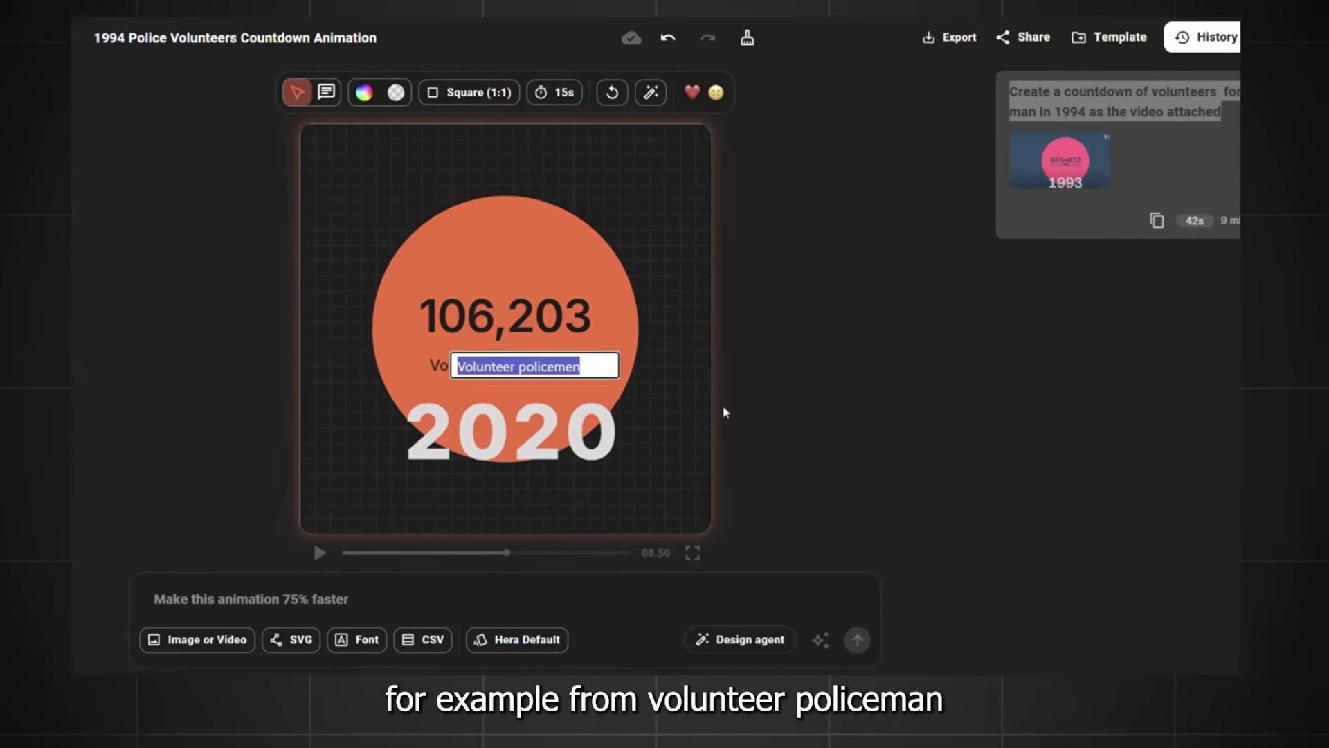
pyautogui.write('Volunteer Nurse')
pyautogui.click(762, 374)
pyautogui.click(542, 364)
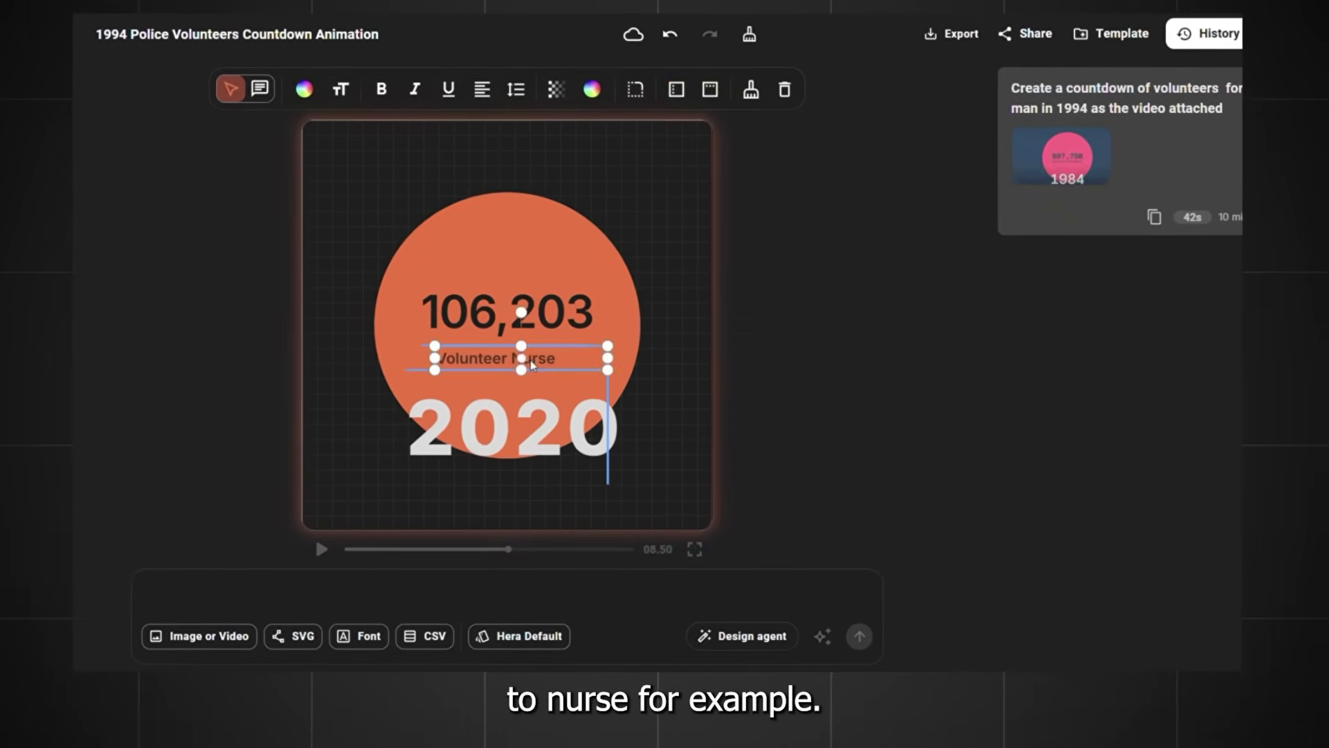
pyautogui.moveTo(544, 367); pyautogui.dragTo(544, 355)
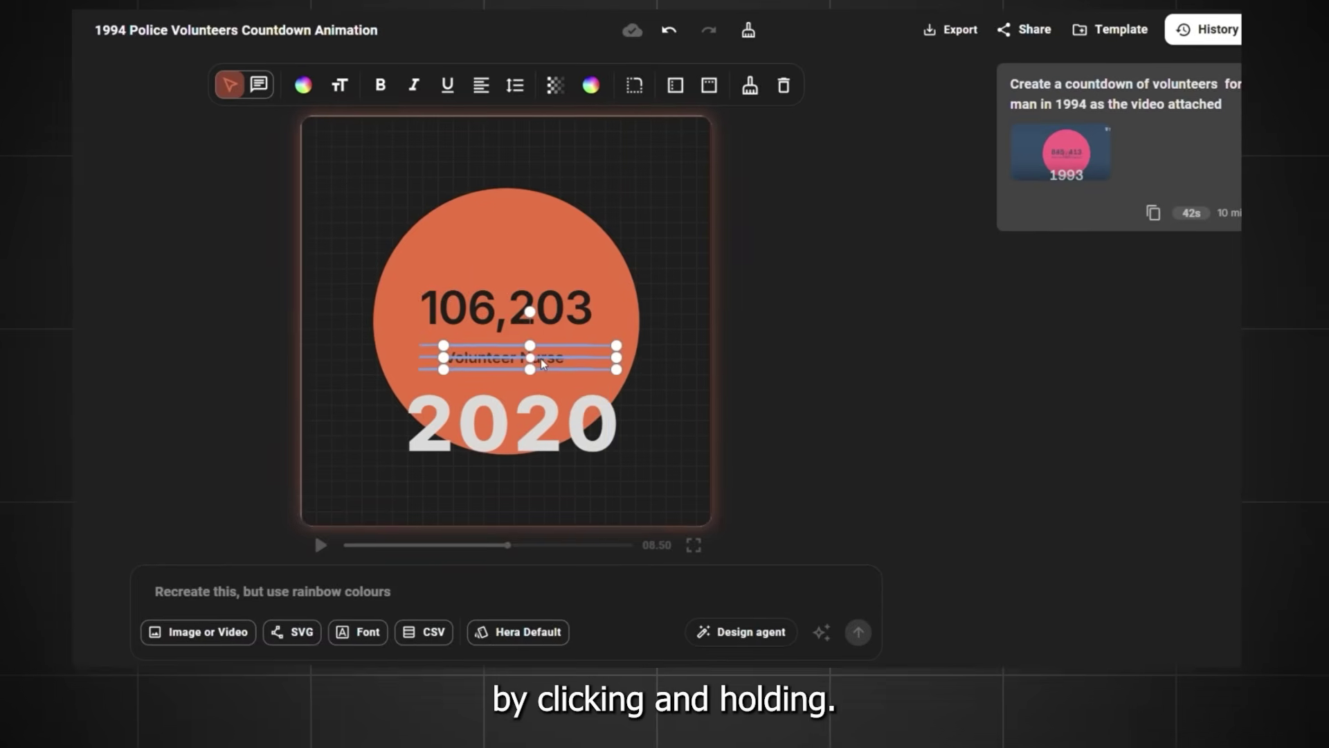
# Step: Try out gradient and solid colour fills for the animation's background
pyautogui.click(478, 166)
pyautogui.click(430, 88)
pyautogui.moveTo(594, 147)
pyautogui.mouseDown()
pyautogui.moveTo(442, 152)
pyautogui.moveTo(593, 147)
pyautogui.mouseUp()
pyautogui.click(467, 86)
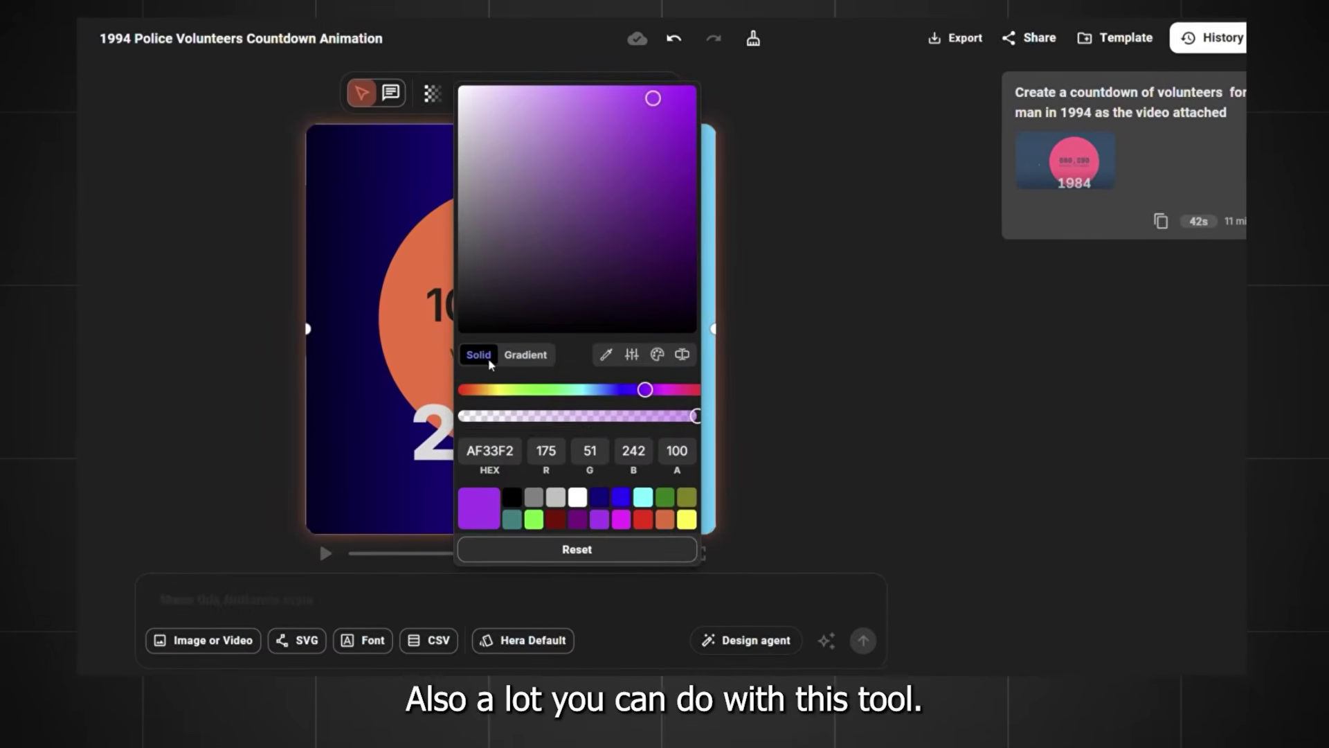
pyautogui.click(484, 352)
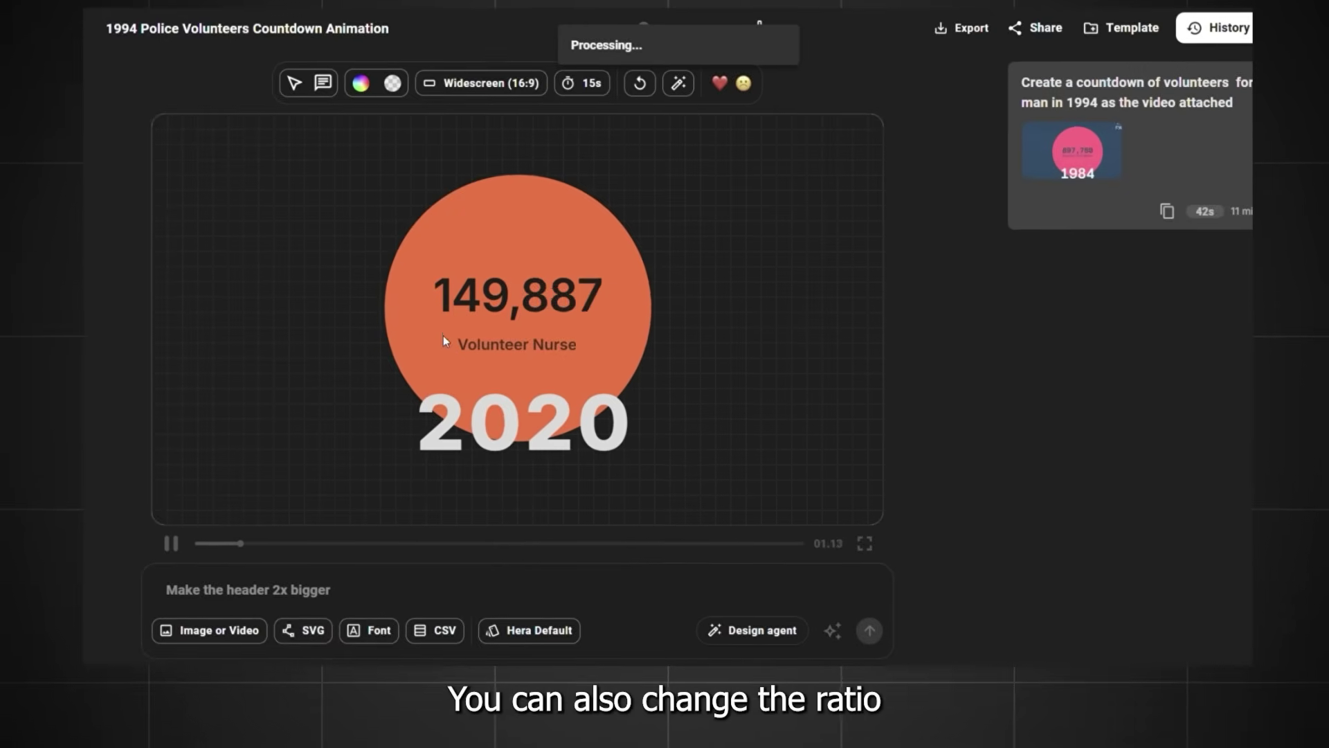
# Step: Set the animation's aspect ratio to Vertical (9:16)
pyautogui.click(491, 87)
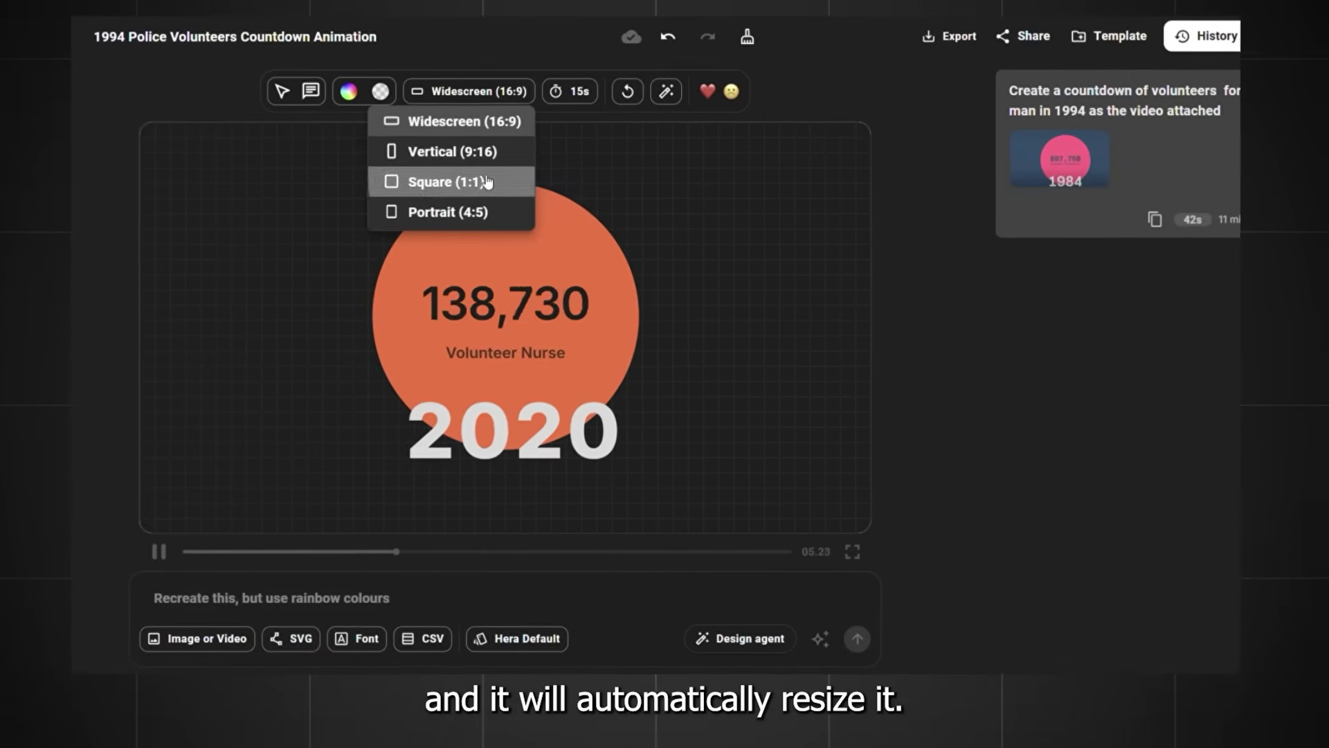
pyautogui.click(479, 146)
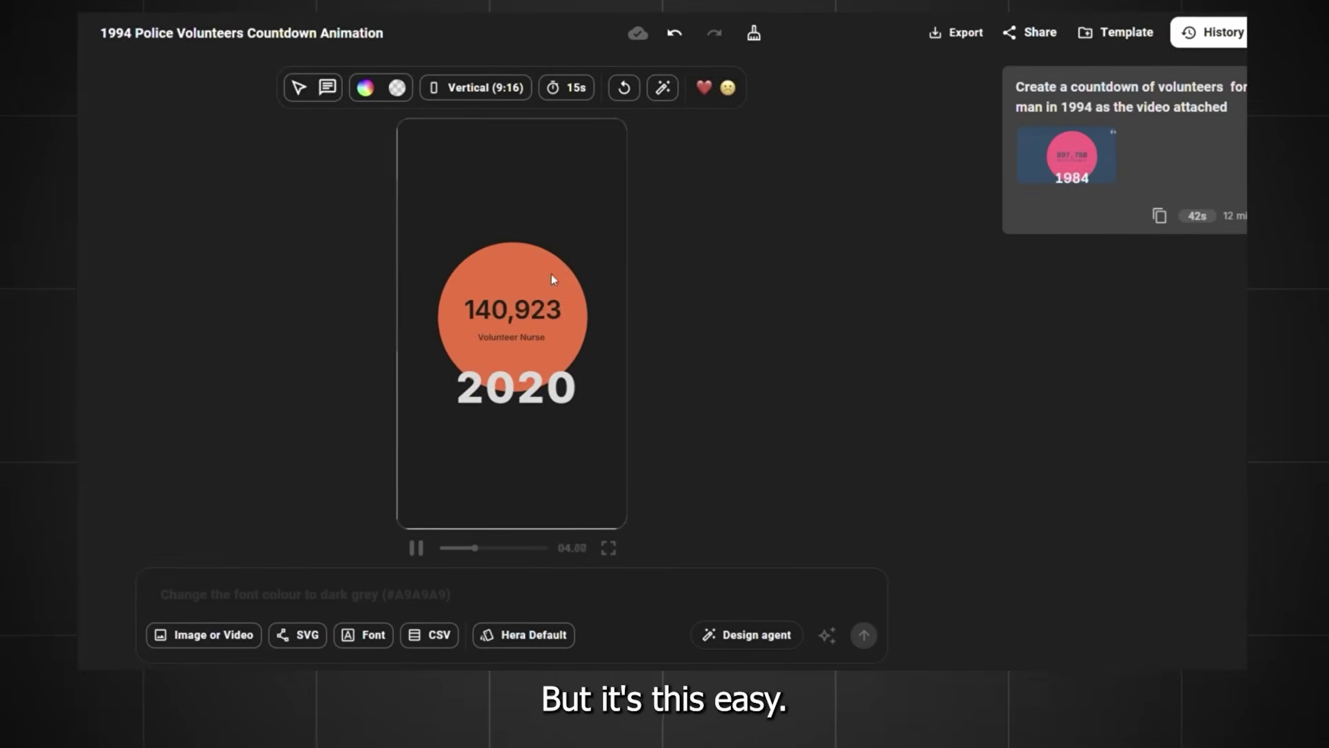
# Step: Export the countdown animation as a 1080p MP4 at 30 fps and open the exported video's options for downloading
pyautogui.click(965, 36)
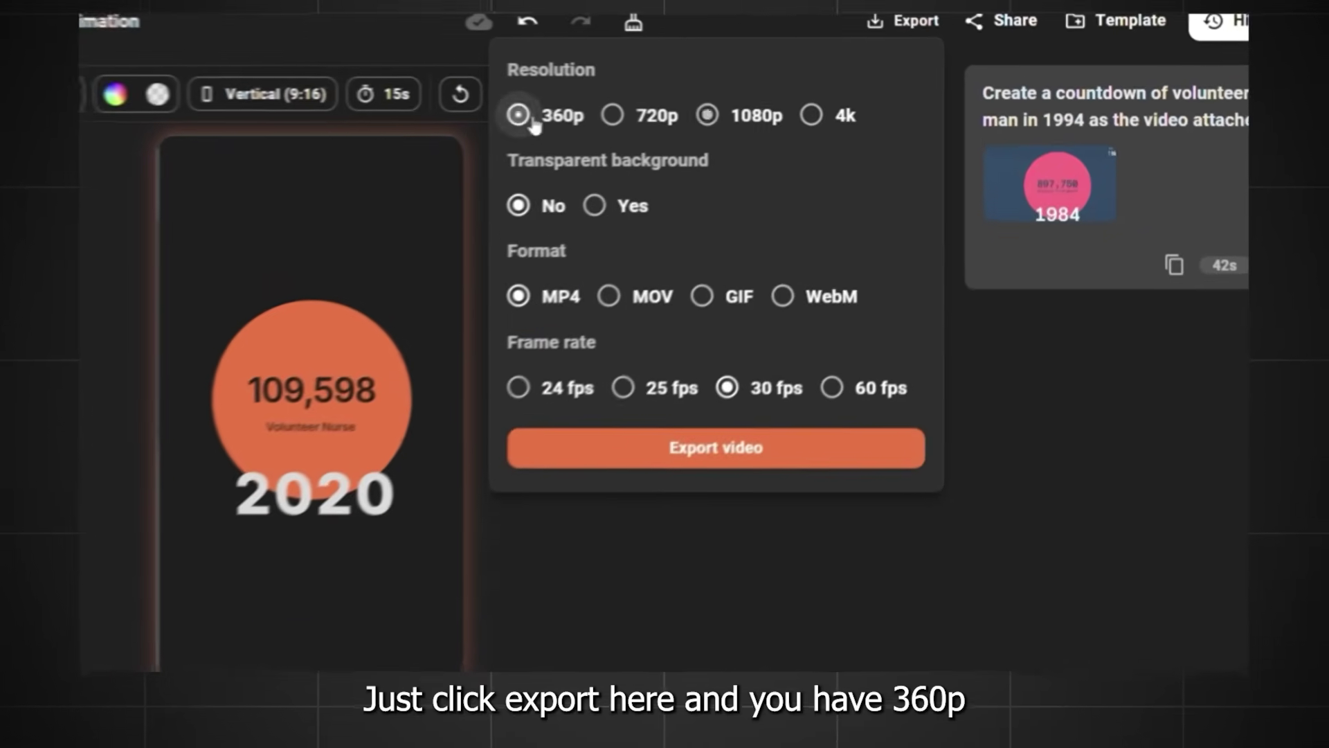
pyautogui.click(519, 117)
pyautogui.click(612, 115)
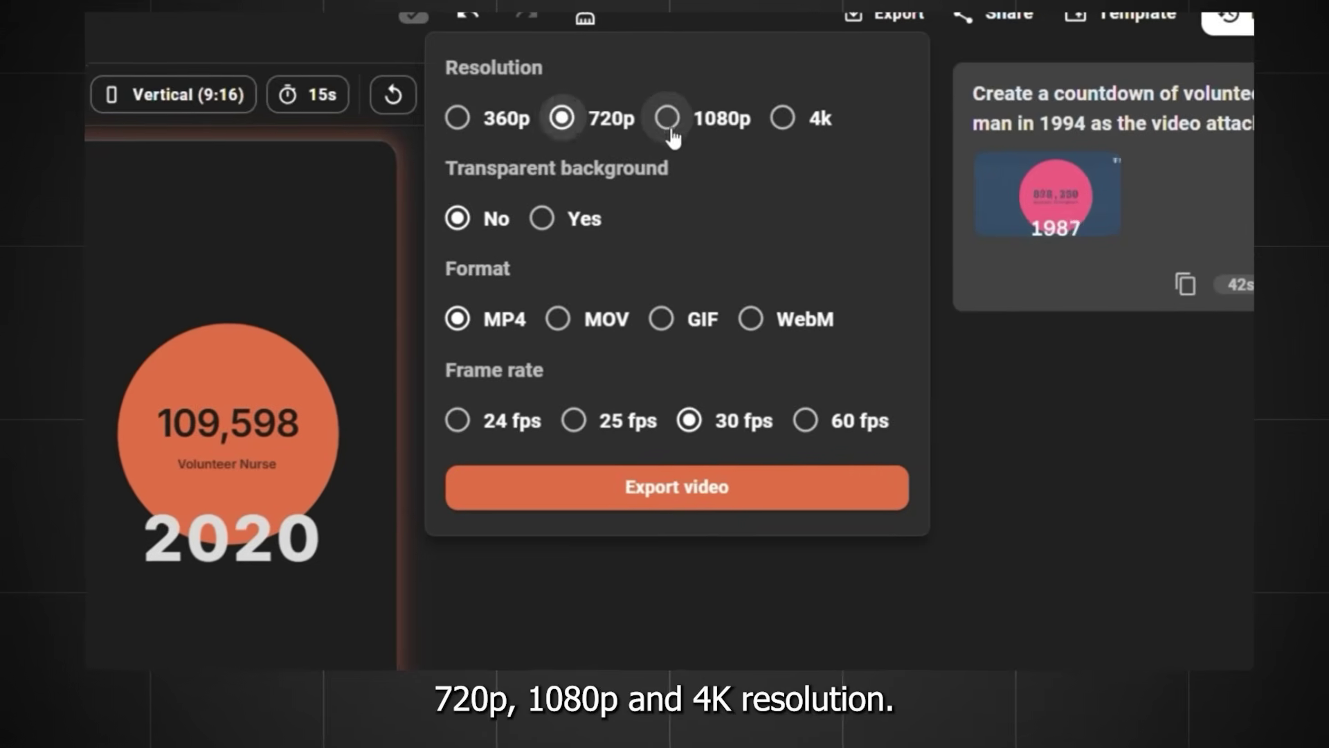
pyautogui.click(668, 119)
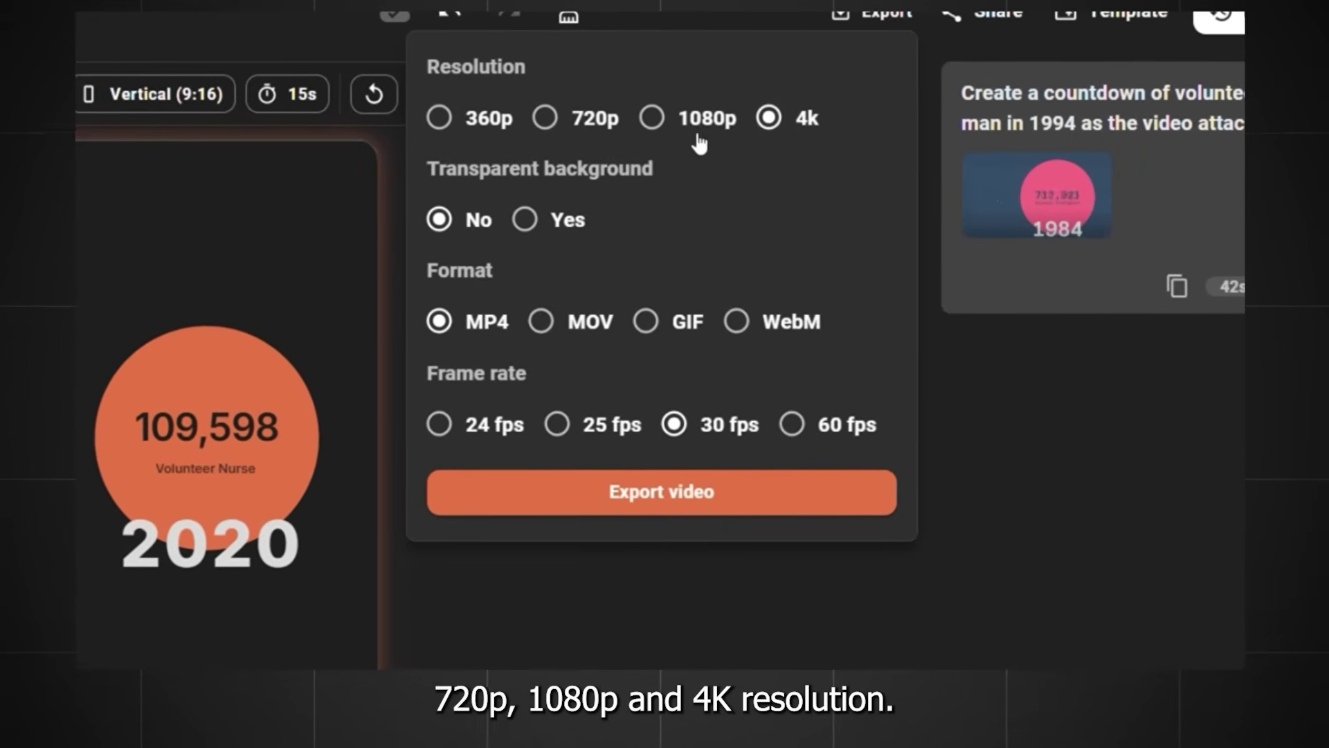
pyautogui.click(651, 123)
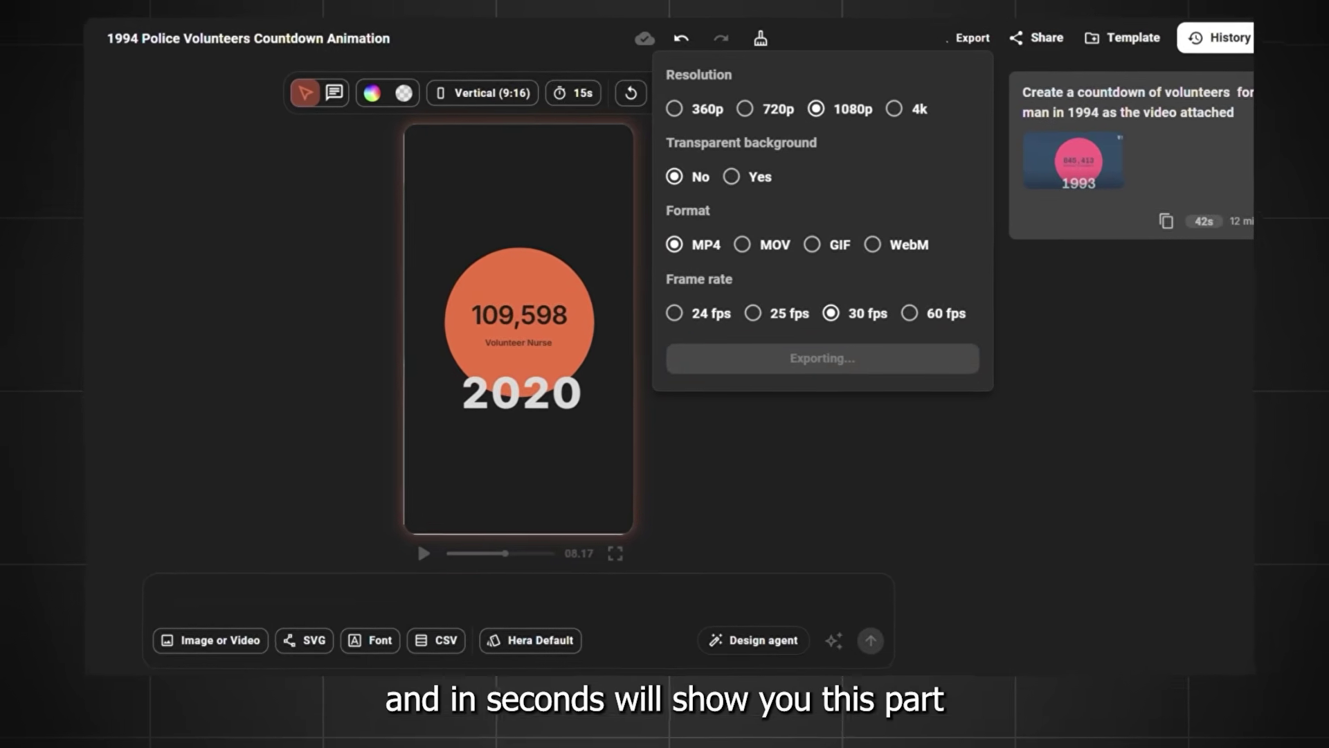
pyautogui.click(775, 435)
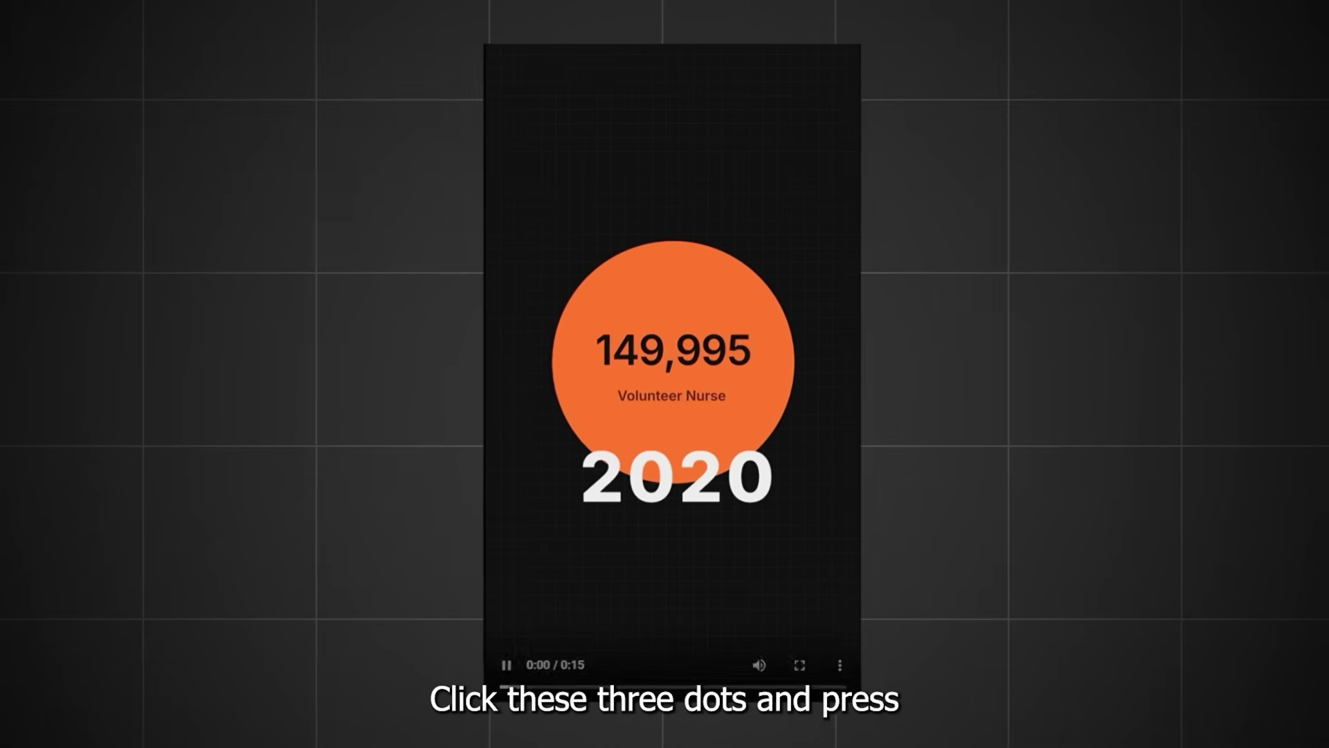
pyautogui.click(849, 666)
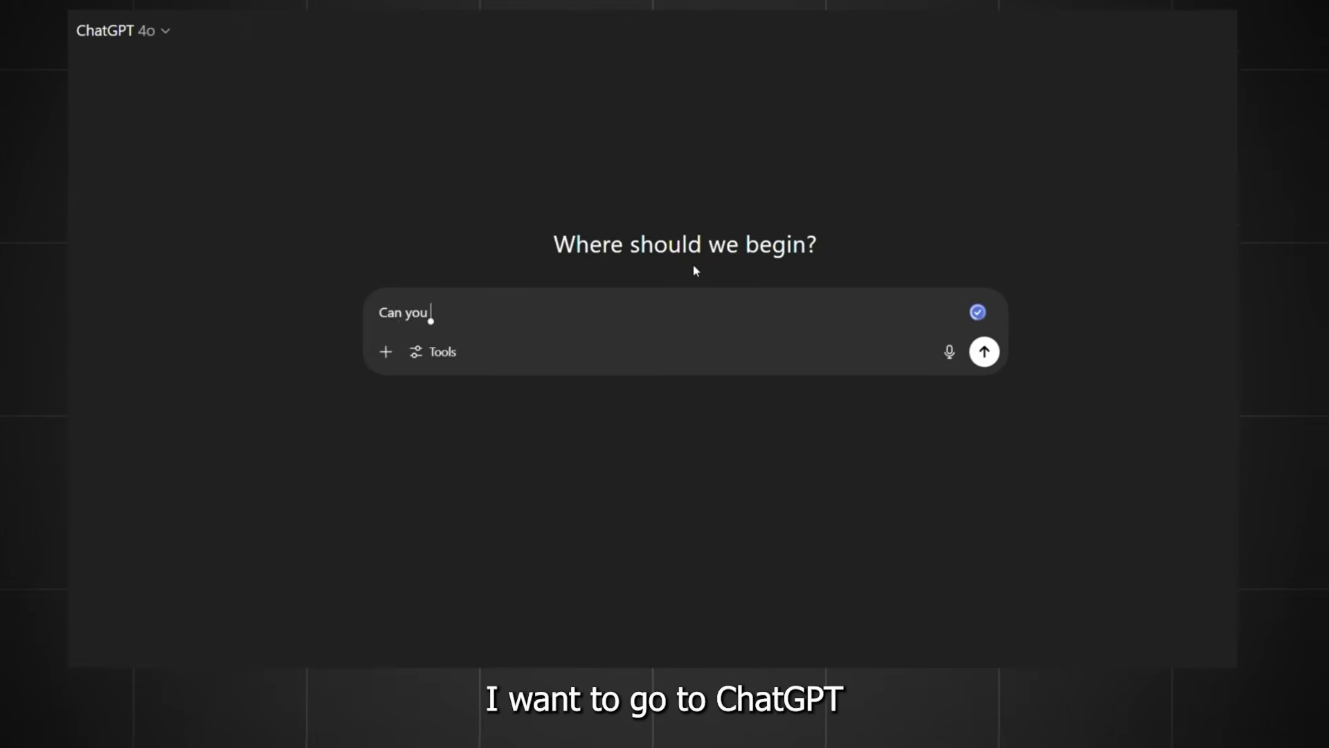
# Step: Switch to ChatGPT, ask for interesting facts about US states, and request a graph of 15 countries California's economy would leave behind
pyautogui.write(' interesting facts about states from US?')
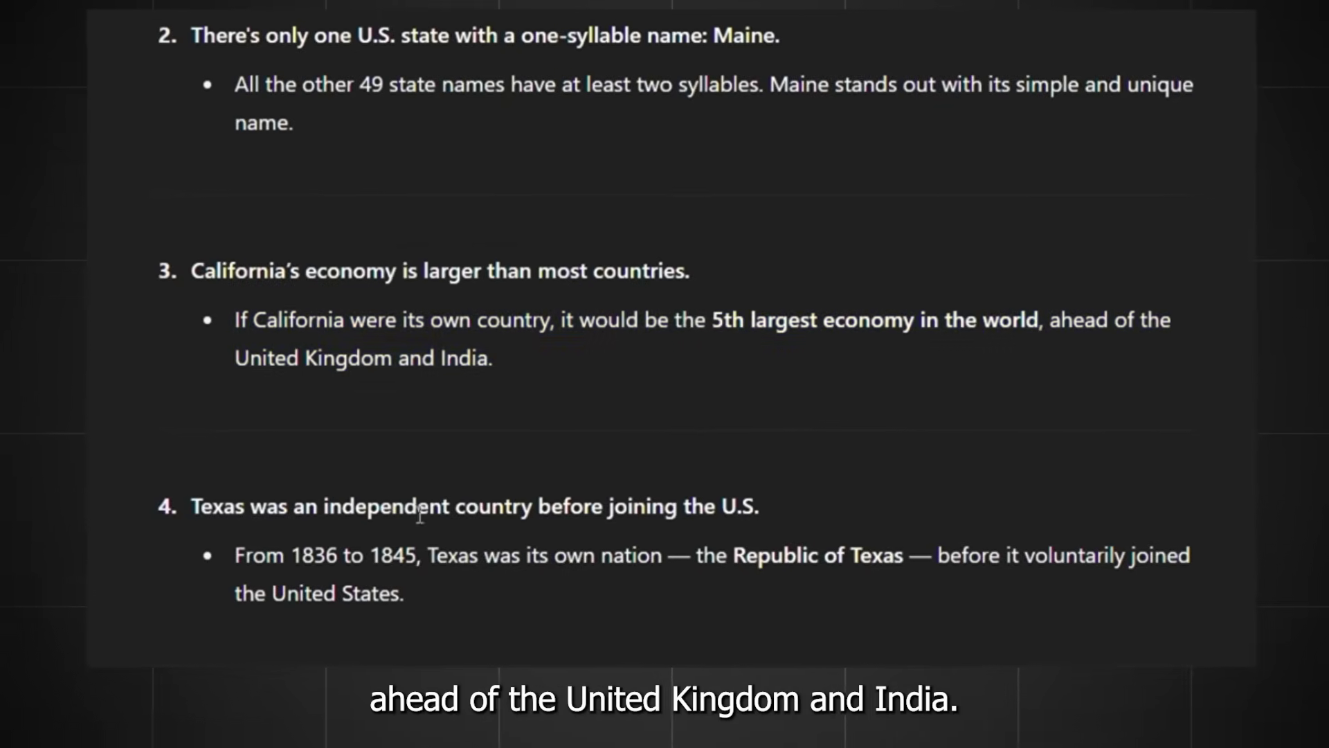
pyautogui.write('can you make a graph for 15 countries that California would leve behind if it were a country in terms of the economy?')
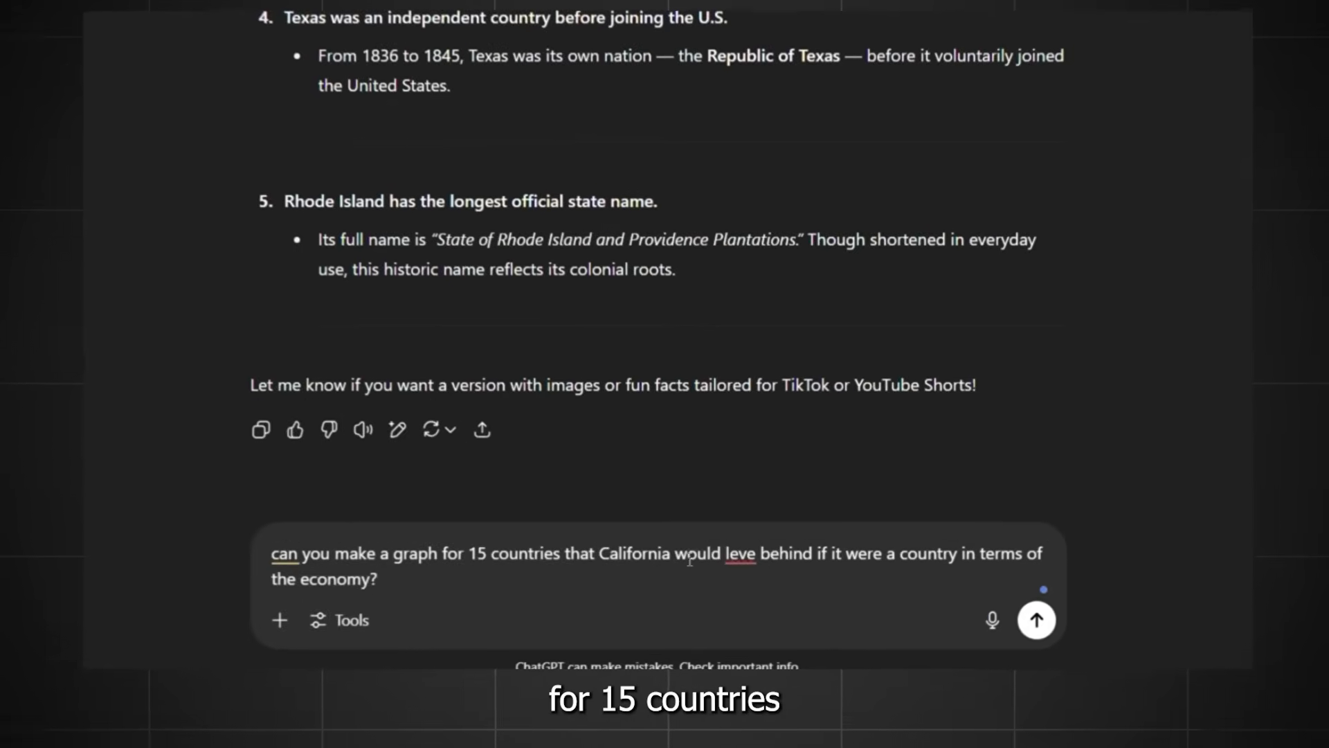
pyautogui.click(762, 585)
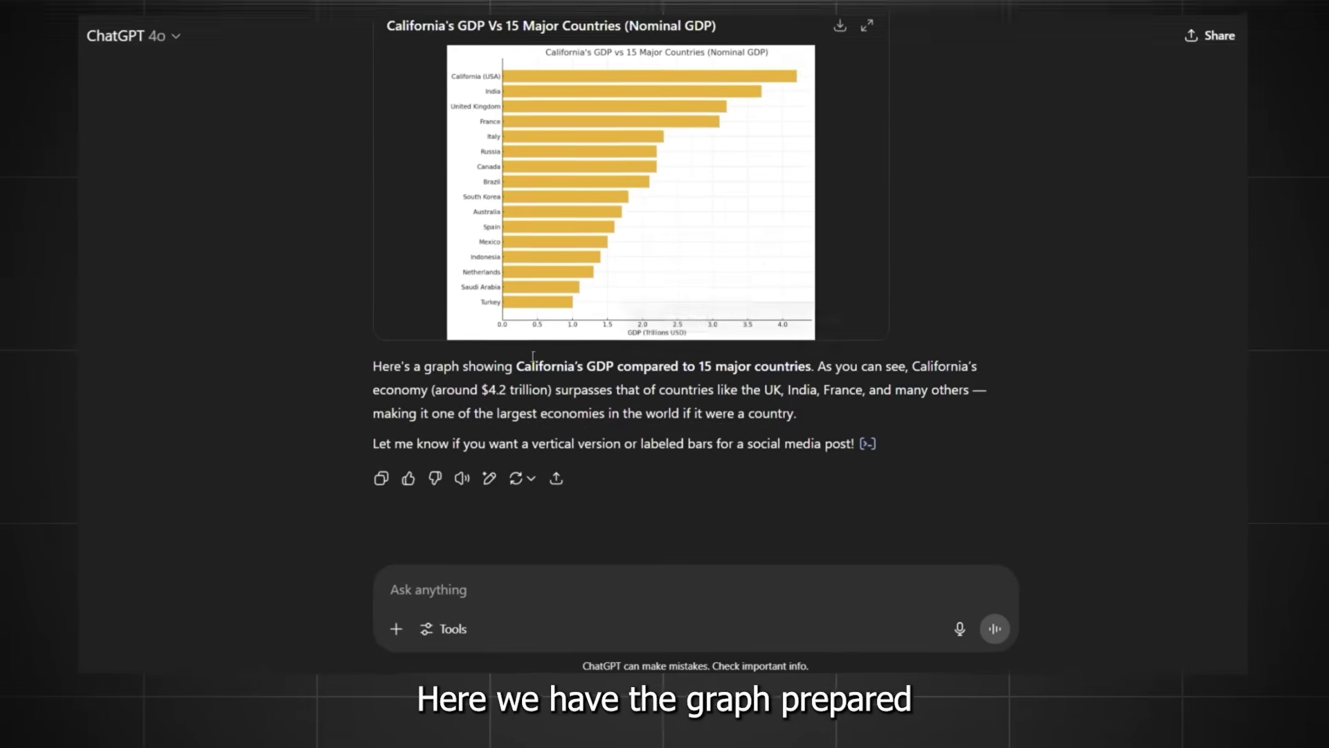
# Step: Download the generated California GDP bar chart image and select its title text for copying
pyautogui.scroll(2, 386, 351)
pyautogui.scroll(-2, 905, 300)
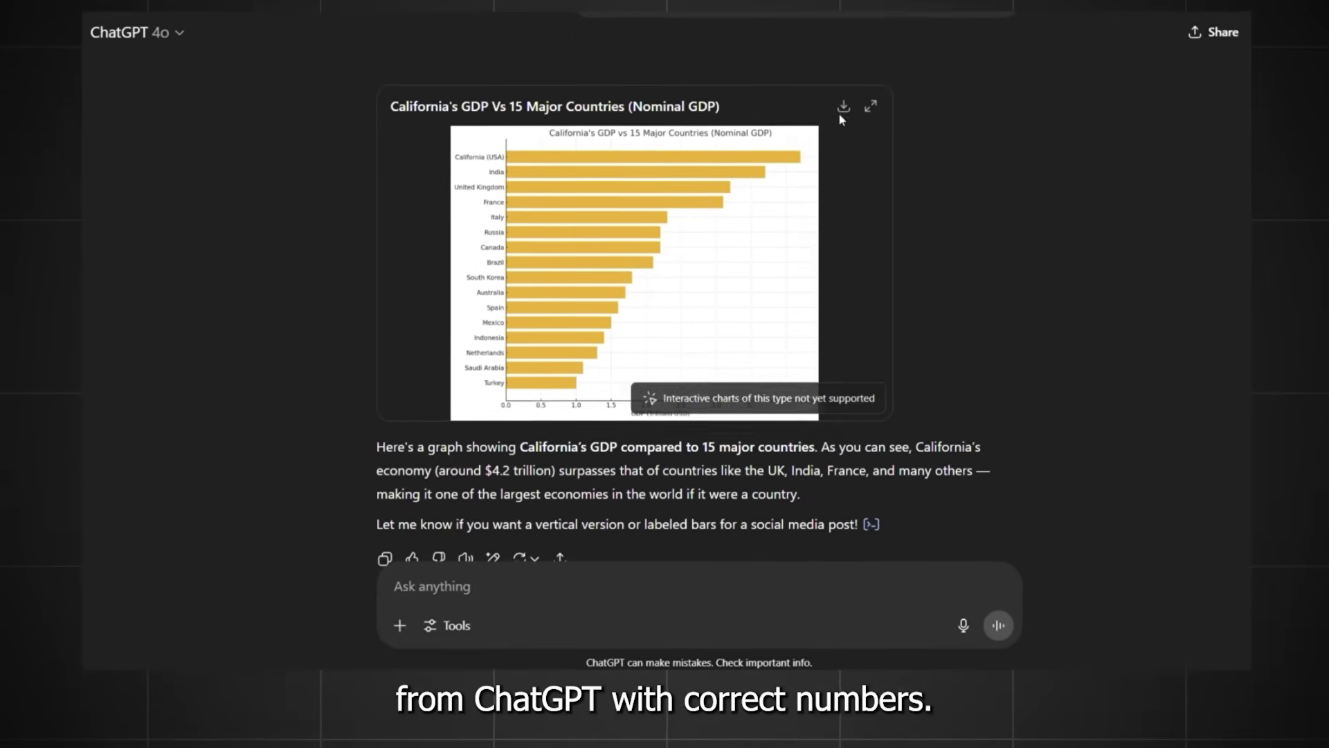
pyautogui.click(843, 110)
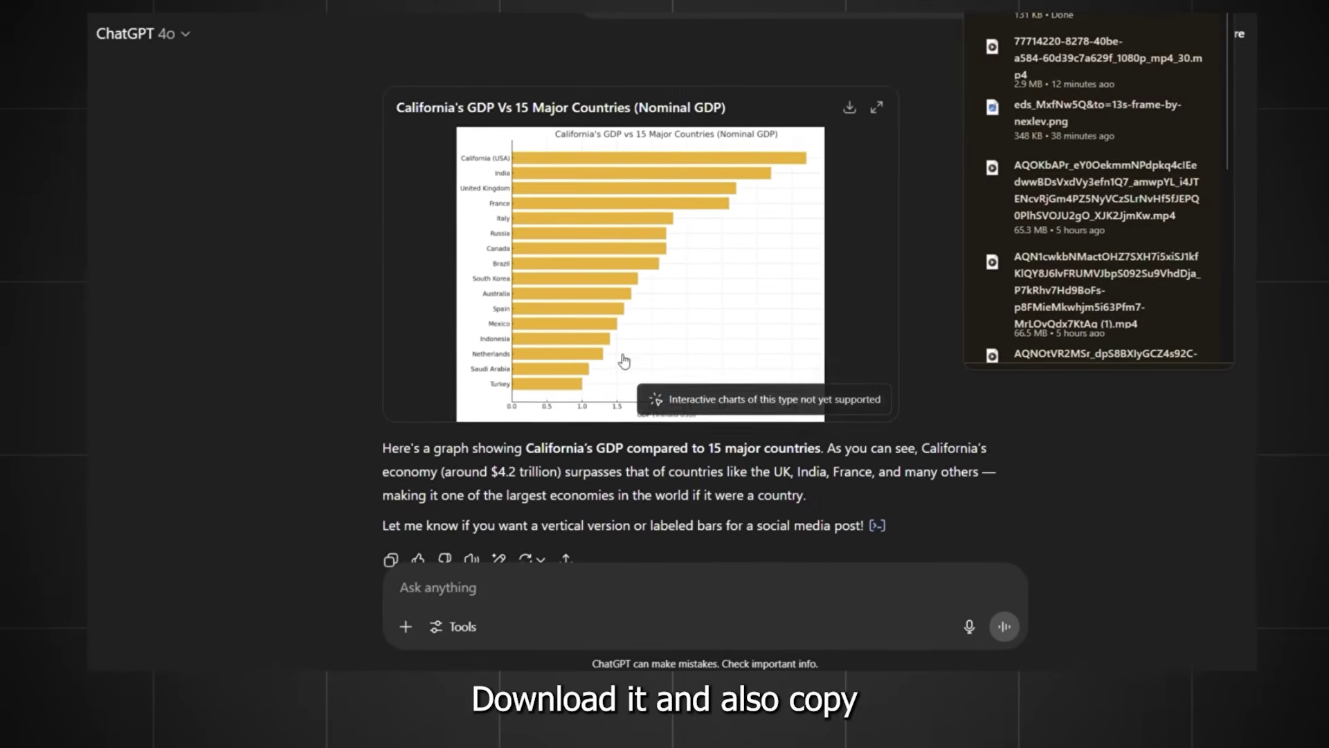
pyautogui.moveTo(394, 104); pyautogui.dragTo(728, 109)
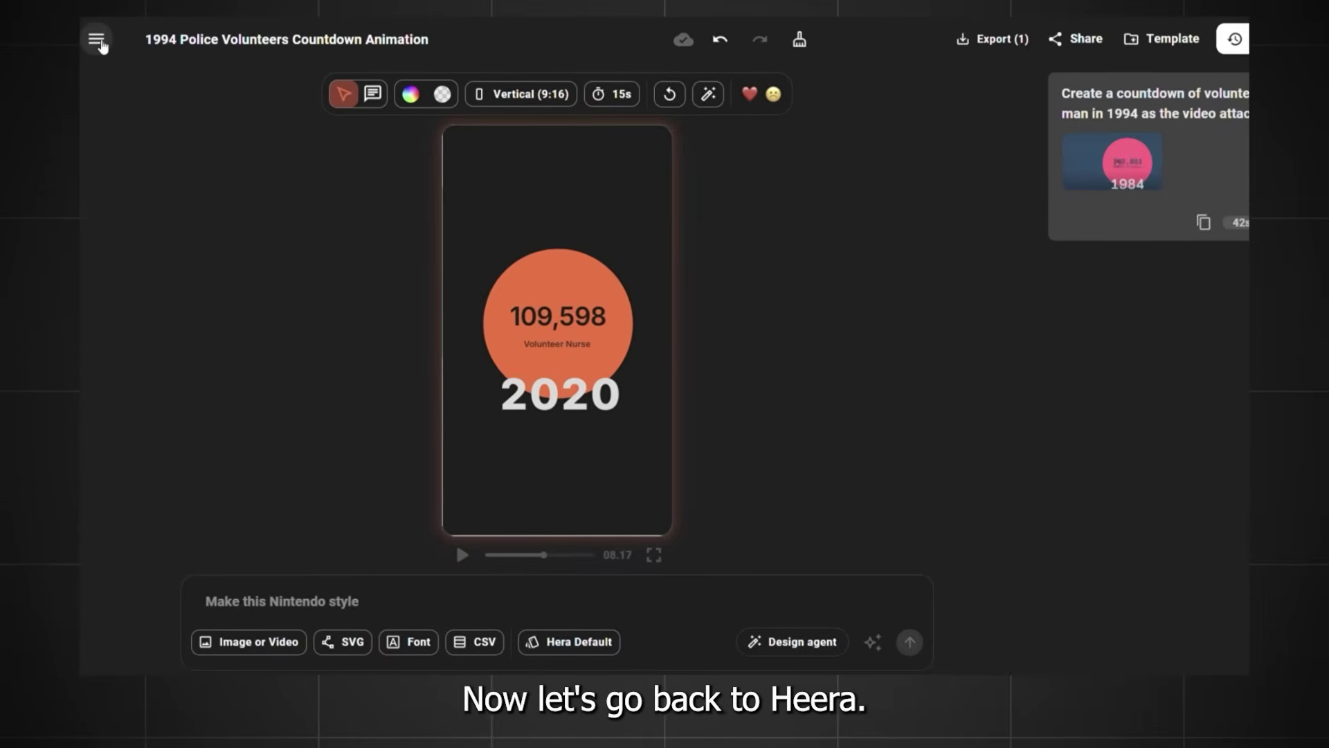
# Step: Switch back to Hera and start a project from the Infographics template "Horizontal bar chart animation"
pyautogui.click(99, 43)
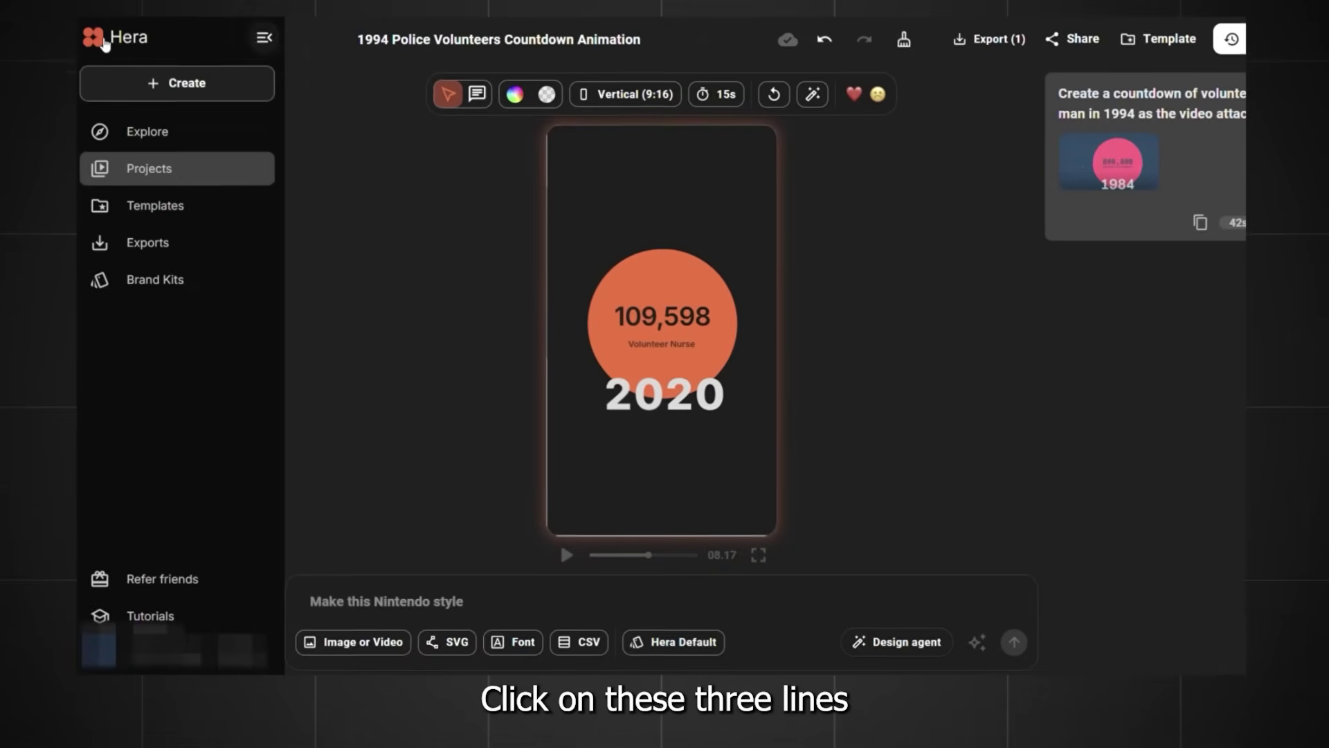
pyautogui.click(158, 205)
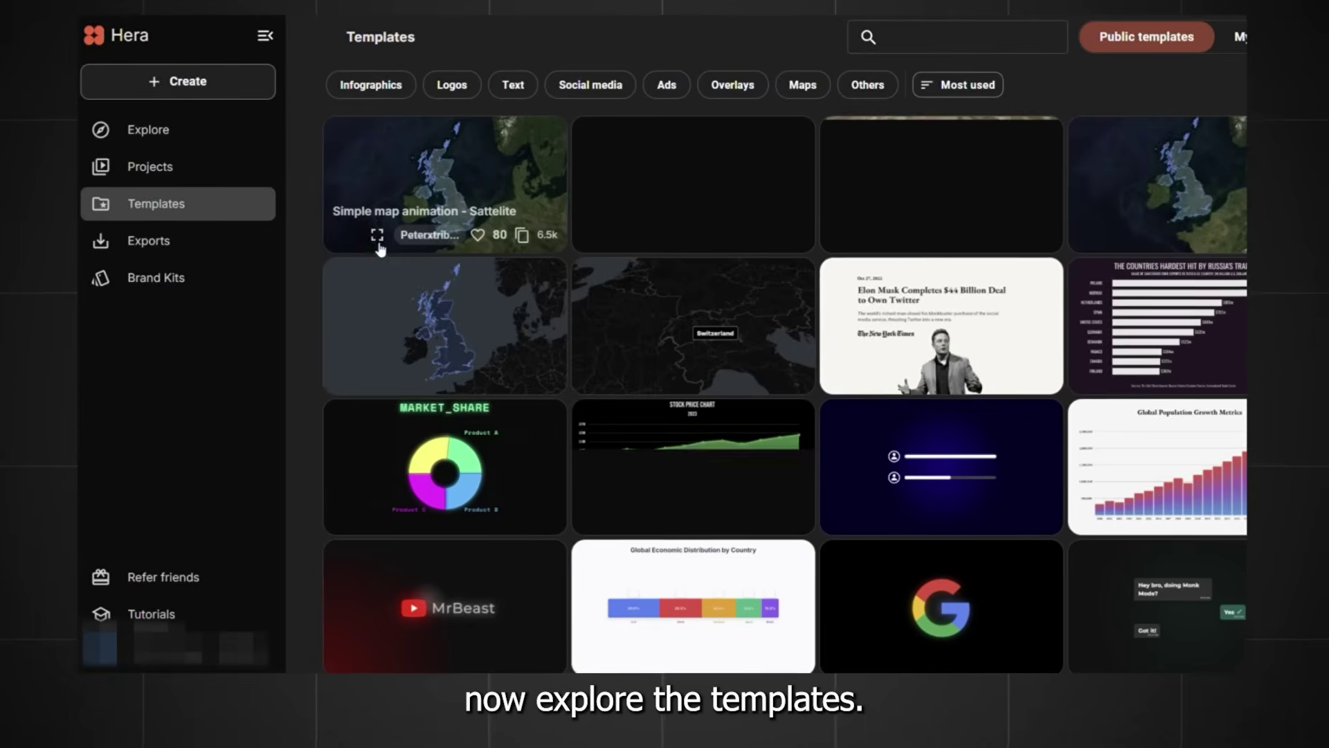
pyautogui.scroll(-5, 783, 459)
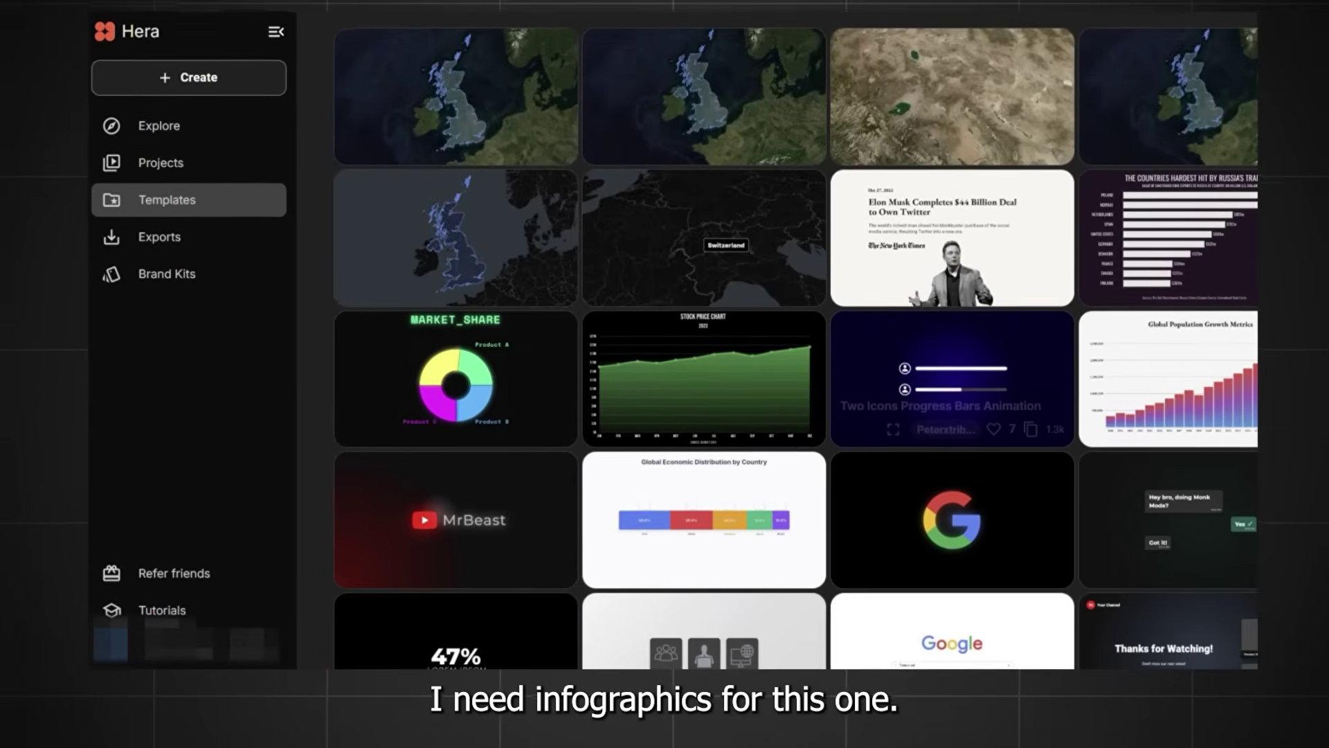
pyautogui.click(367, 81)
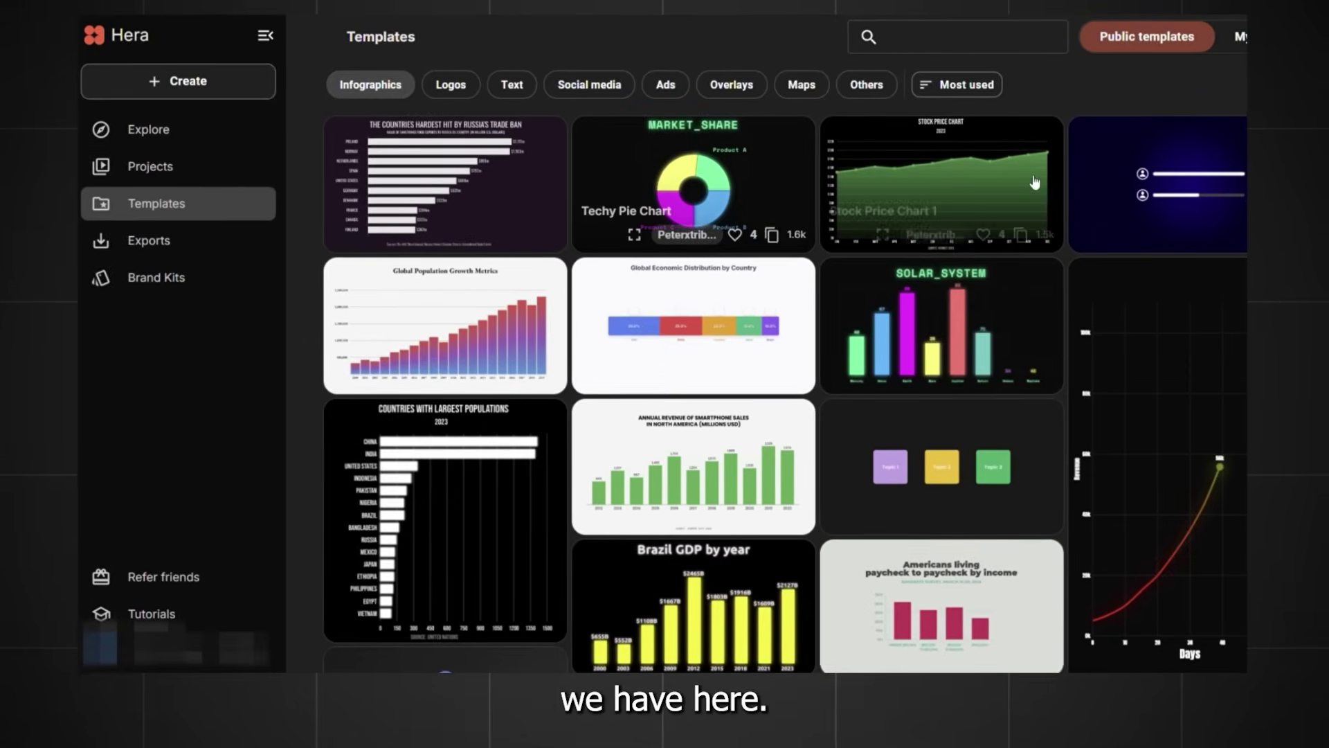
pyautogui.scroll(-10, 1142, 173)
pyautogui.click(1045, 281)
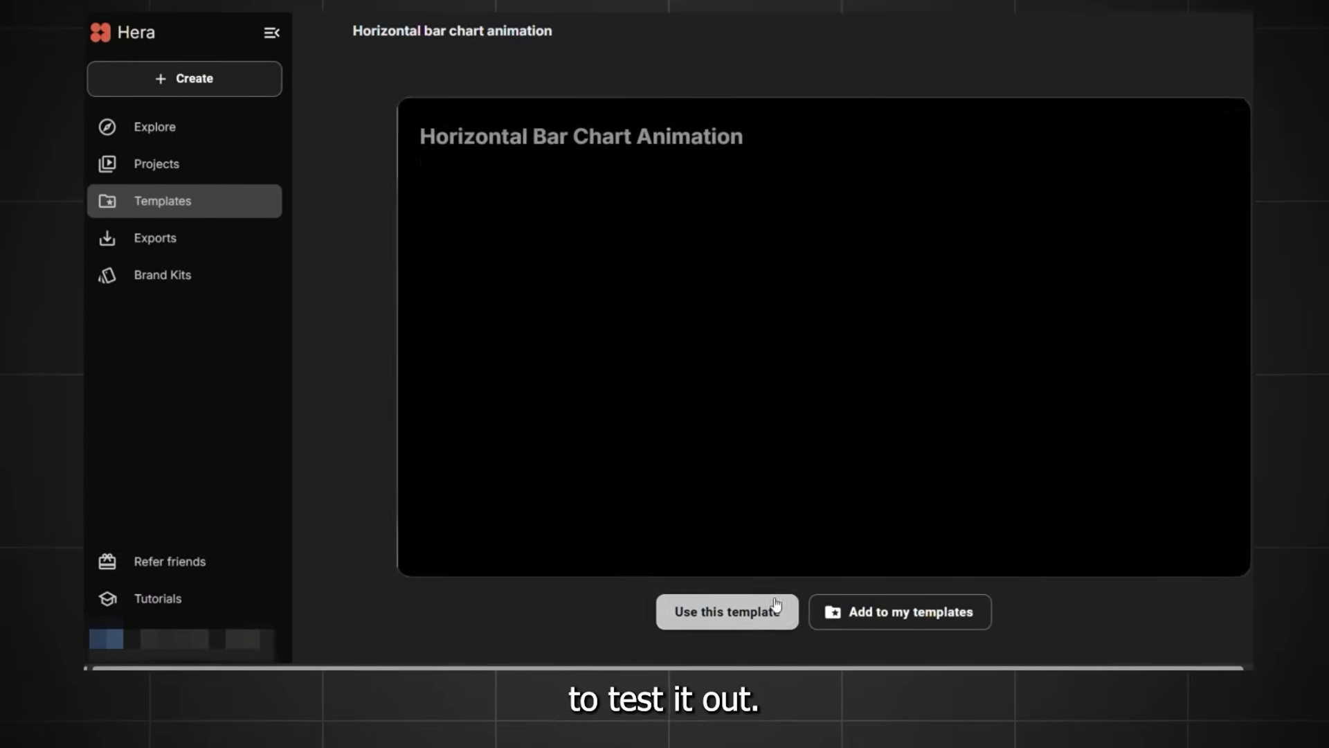
pyautogui.click(775, 609)
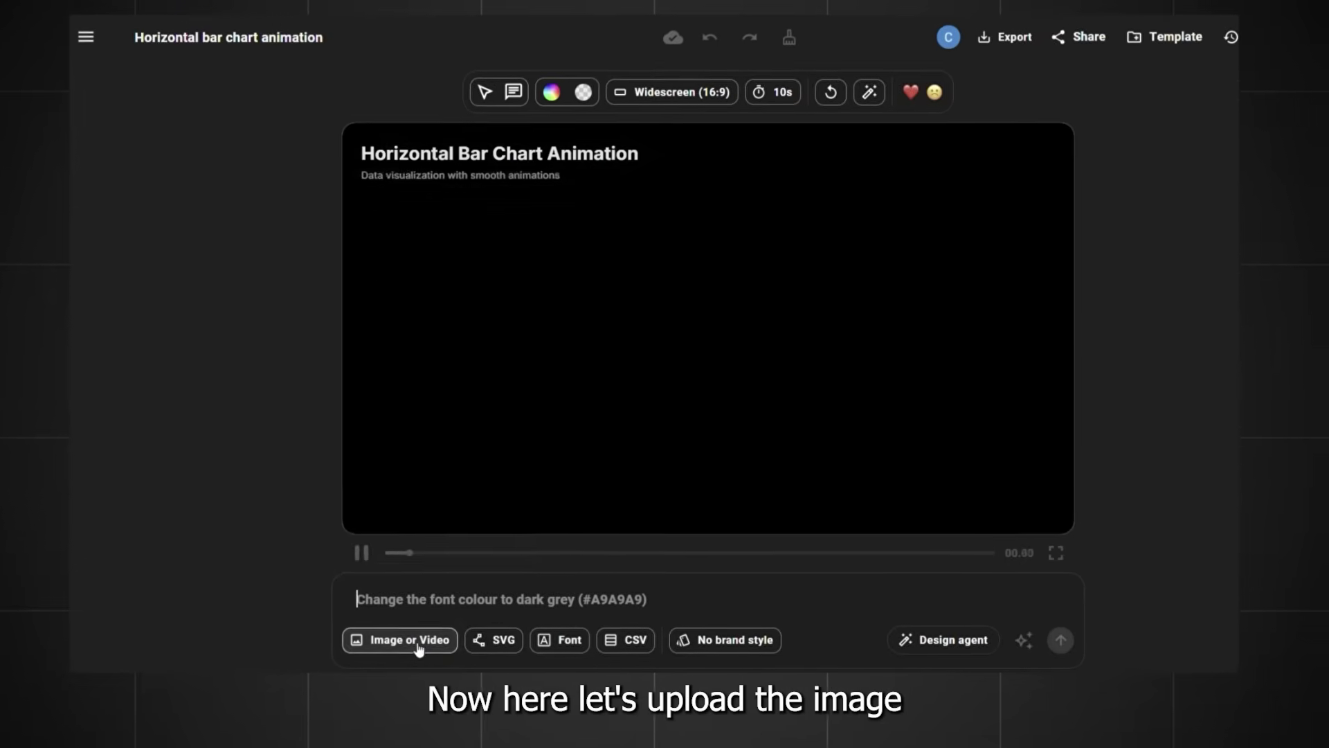
# Step: Add the downloaded GDP chart image to the composition and generate with the prompt "California's GDP Vs 15 Major Countries"
pyautogui.click(417, 634)
pyautogui.click(451, 586)
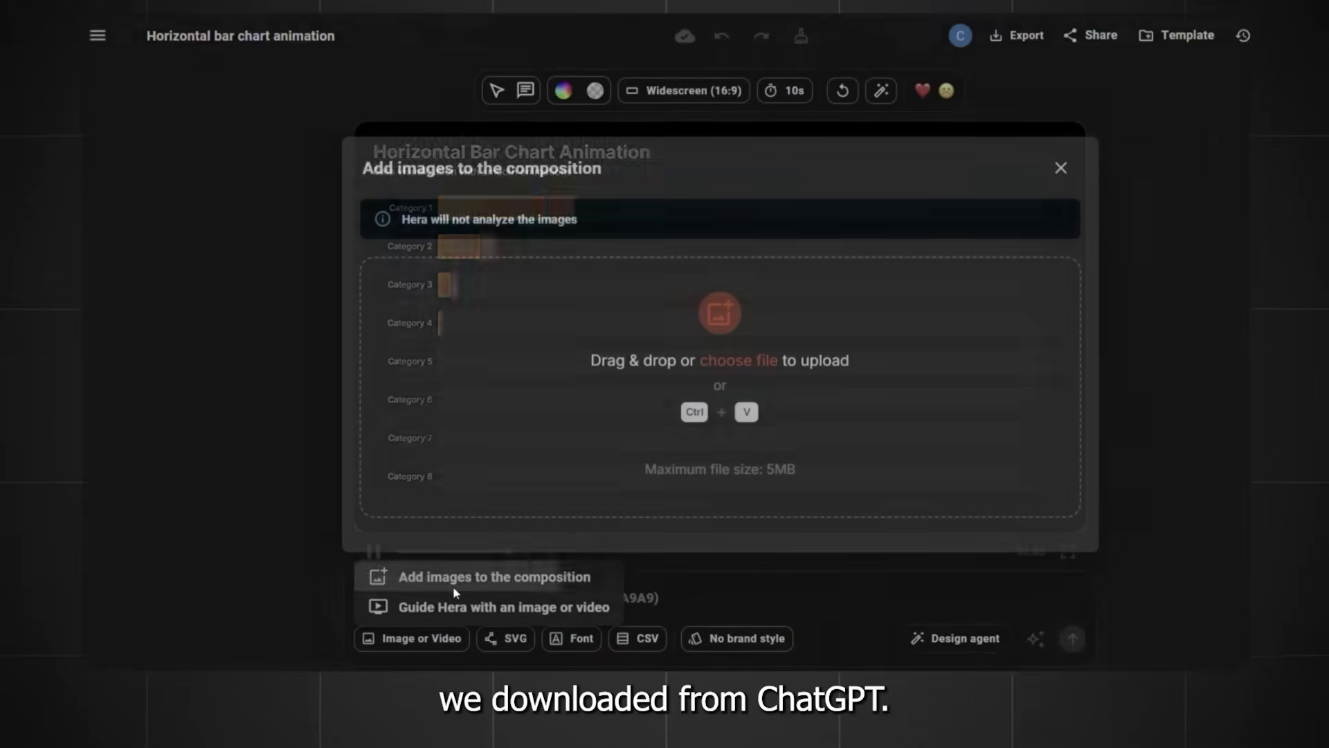
pyautogui.click(734, 368)
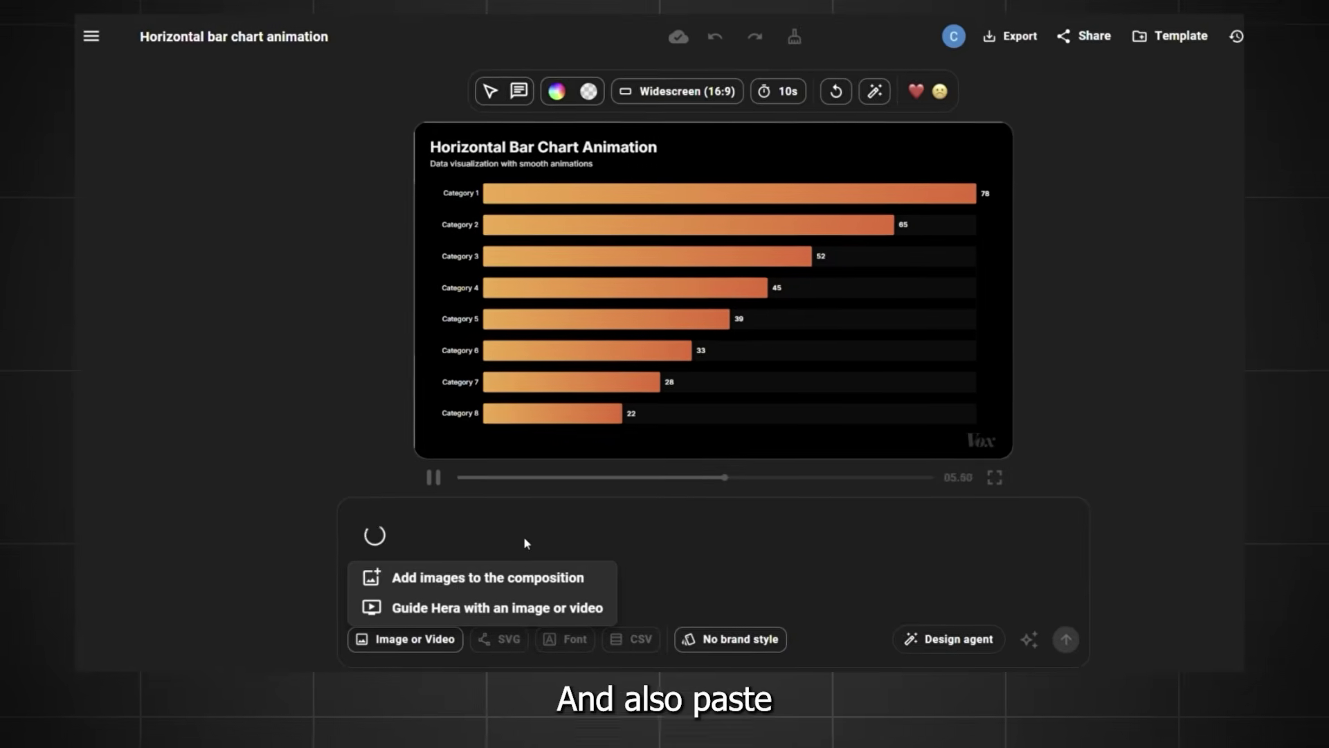
pyautogui.click(665, 592)
pyautogui.write("California's GDP Vs 15 Major Countries")
pyautogui.click(1079, 643)
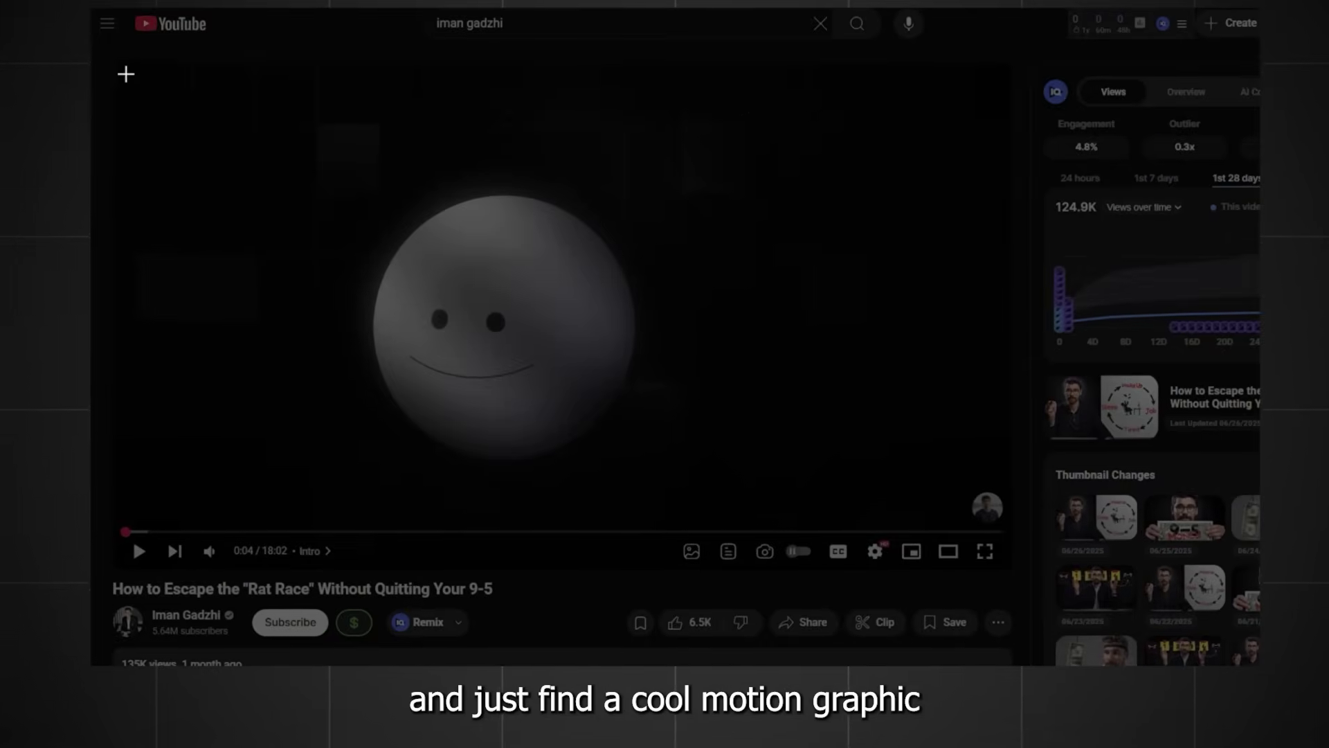
# Step: Capture the smiling sphere animation from the "Rat Race" YouTube video and add it in Hera as the guiding video
pyautogui.moveTo(117, 78); pyautogui.dragTo(927, 527)
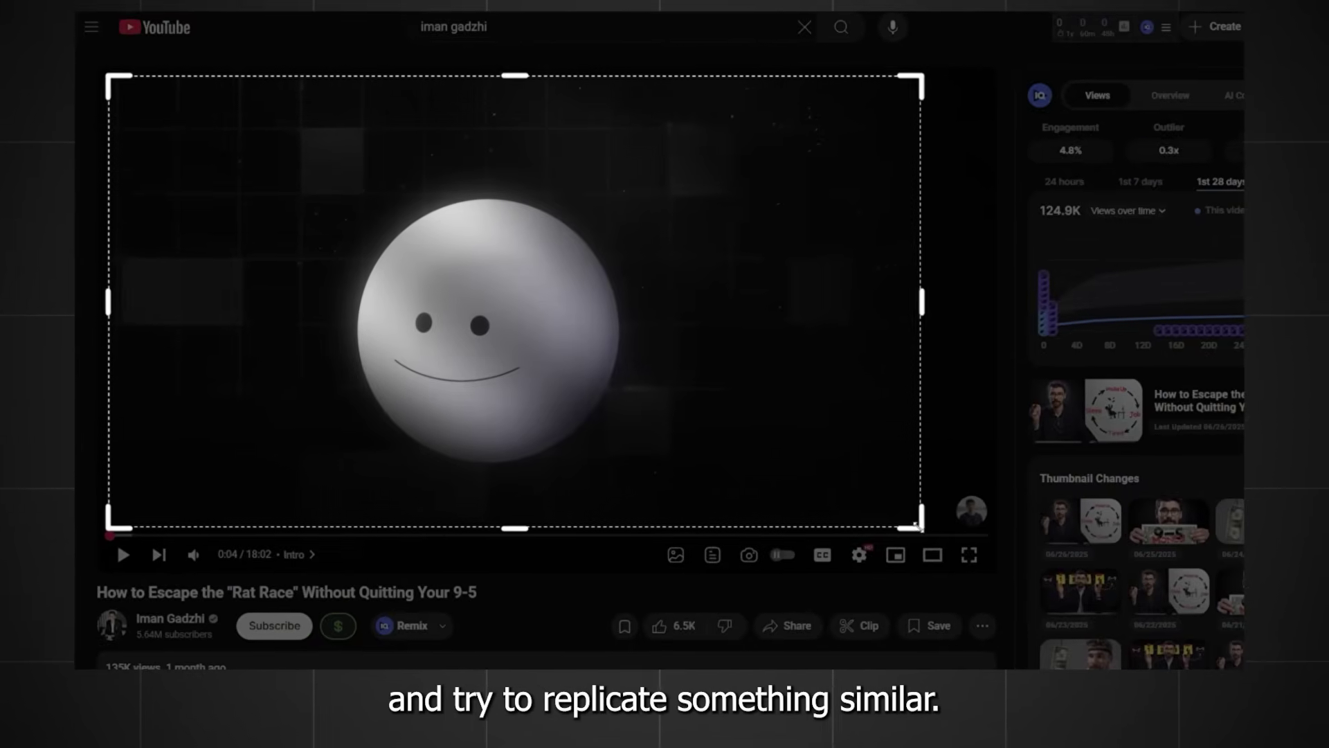
pyautogui.press('Return')
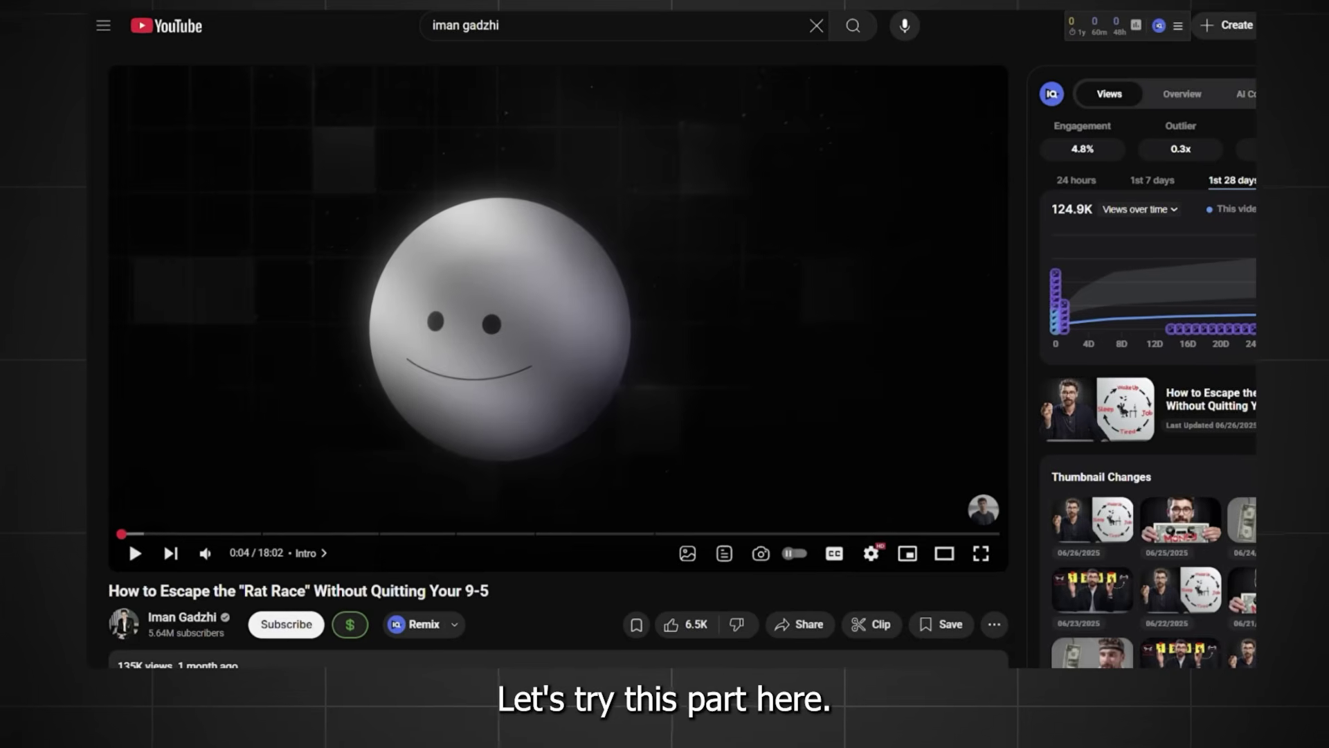
pyautogui.click(124, 558)
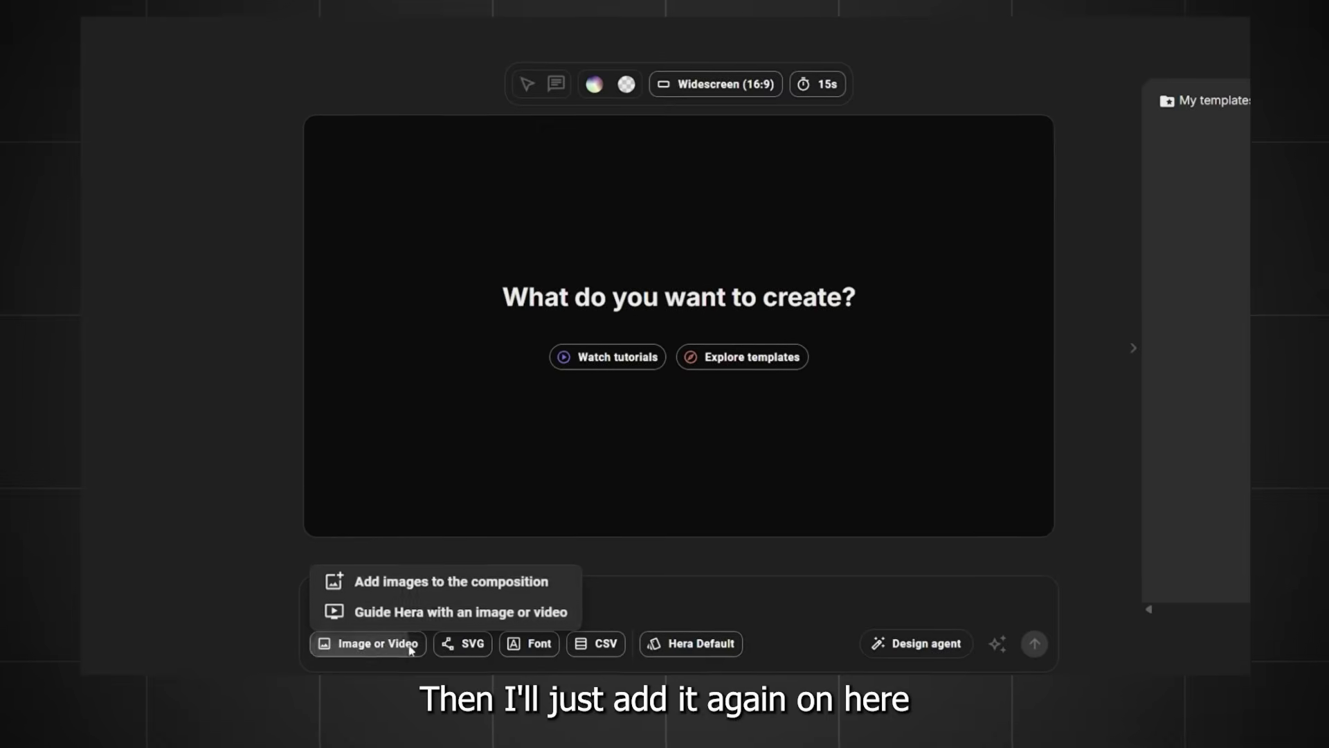
pyautogui.click(435, 608)
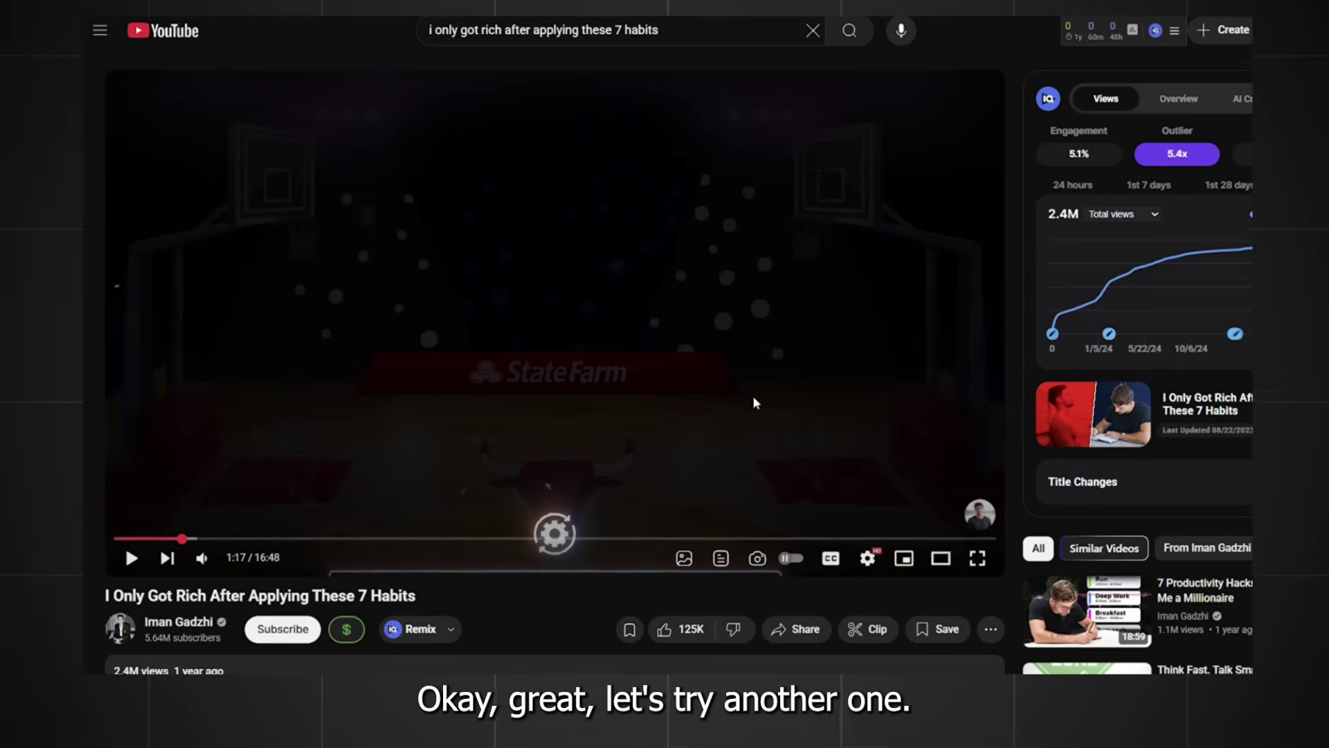
# Step: Upload the progress-bar clip from the 7 habits YouTube video to Hera and generate a re-creation with brain, light bulb and money icons
pyautogui.click(747, 382)
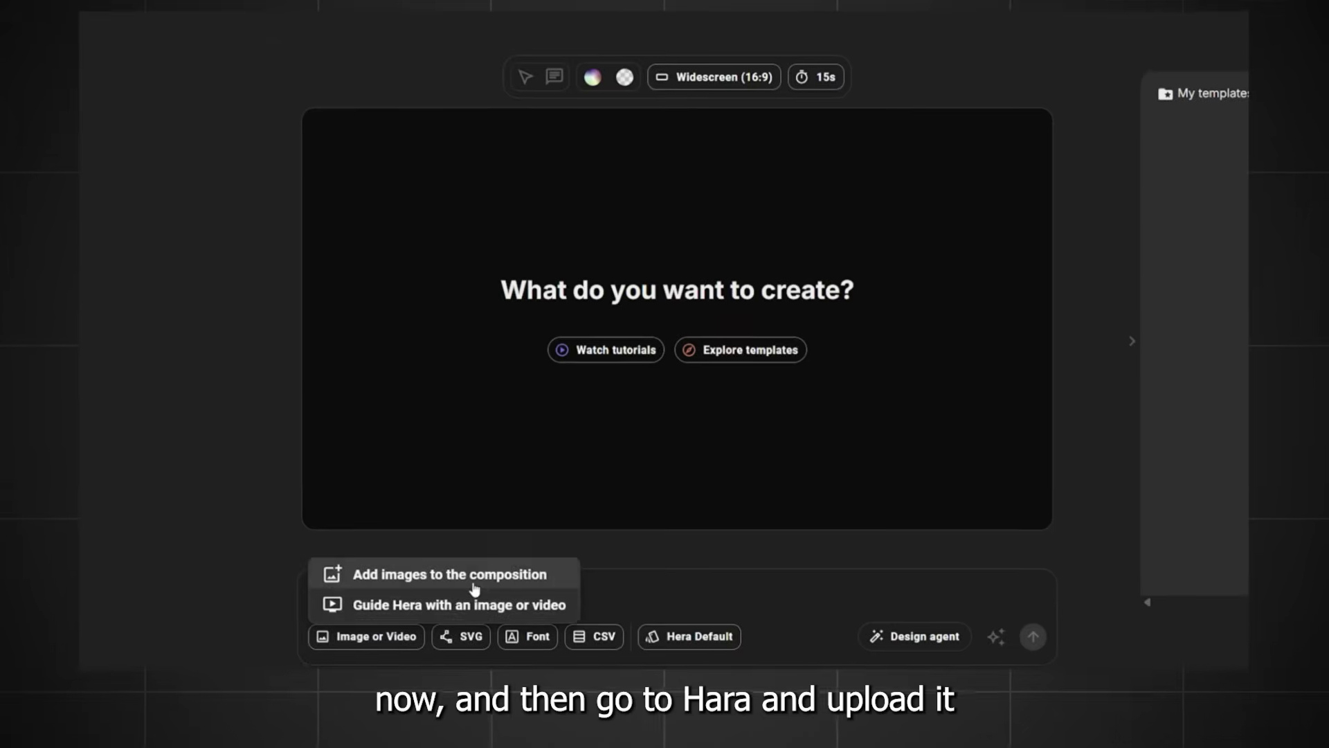
pyautogui.click(469, 585)
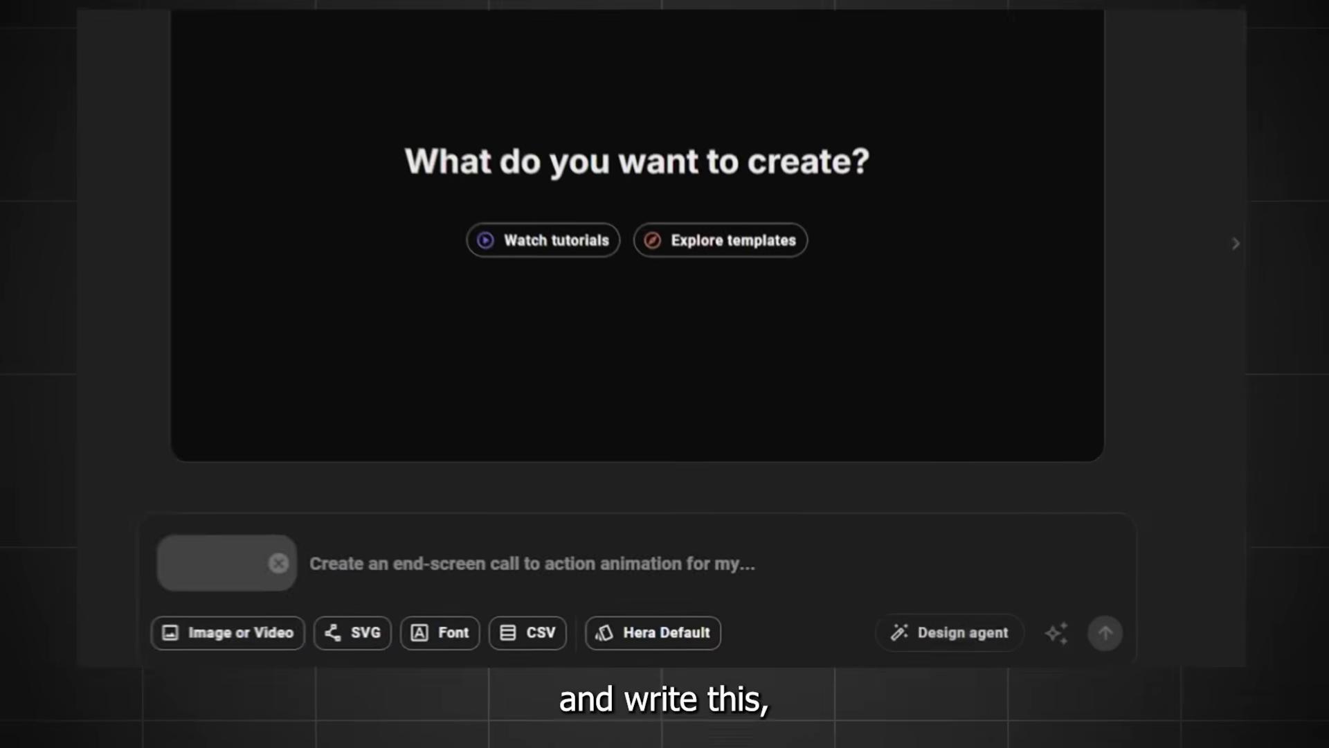
pyautogui.write('Re-create this animation, change the icons the first one to be "brain icon" second one to be " light bulb" and third one to be " money icon"')
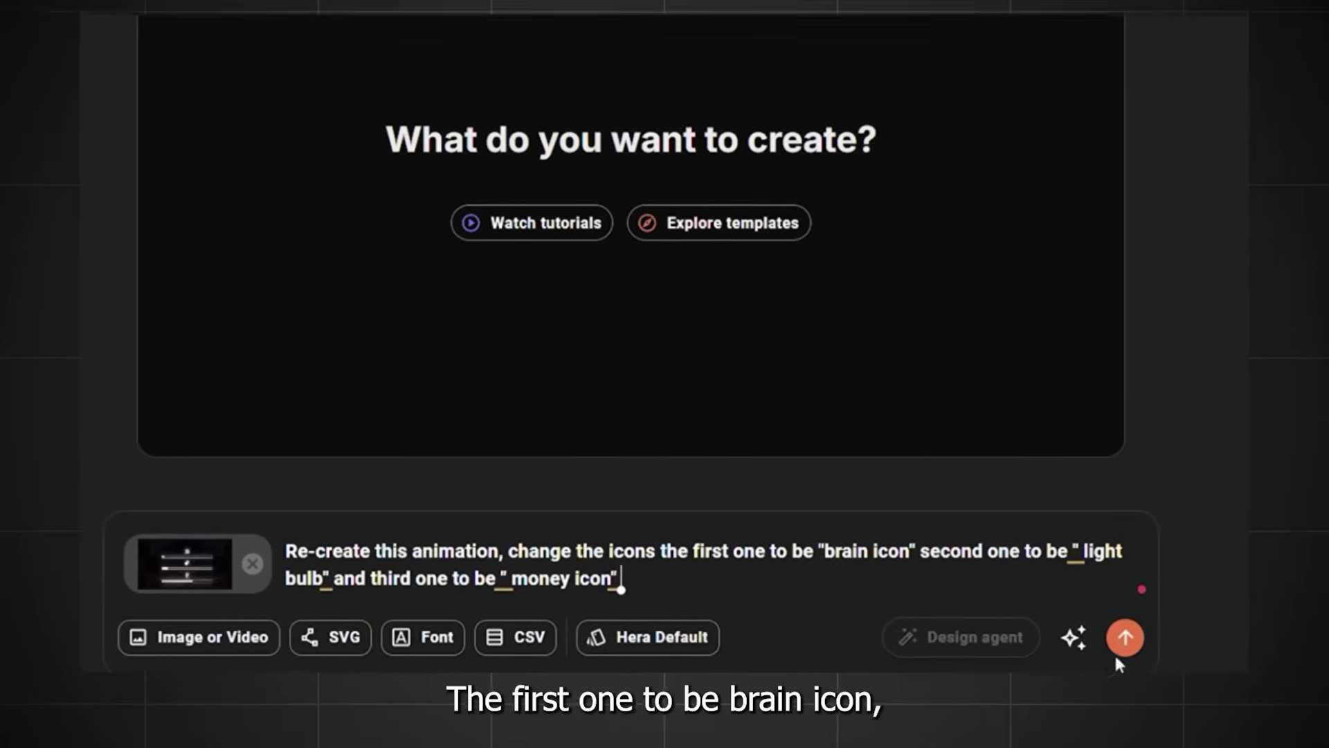
pyautogui.click(1125, 636)
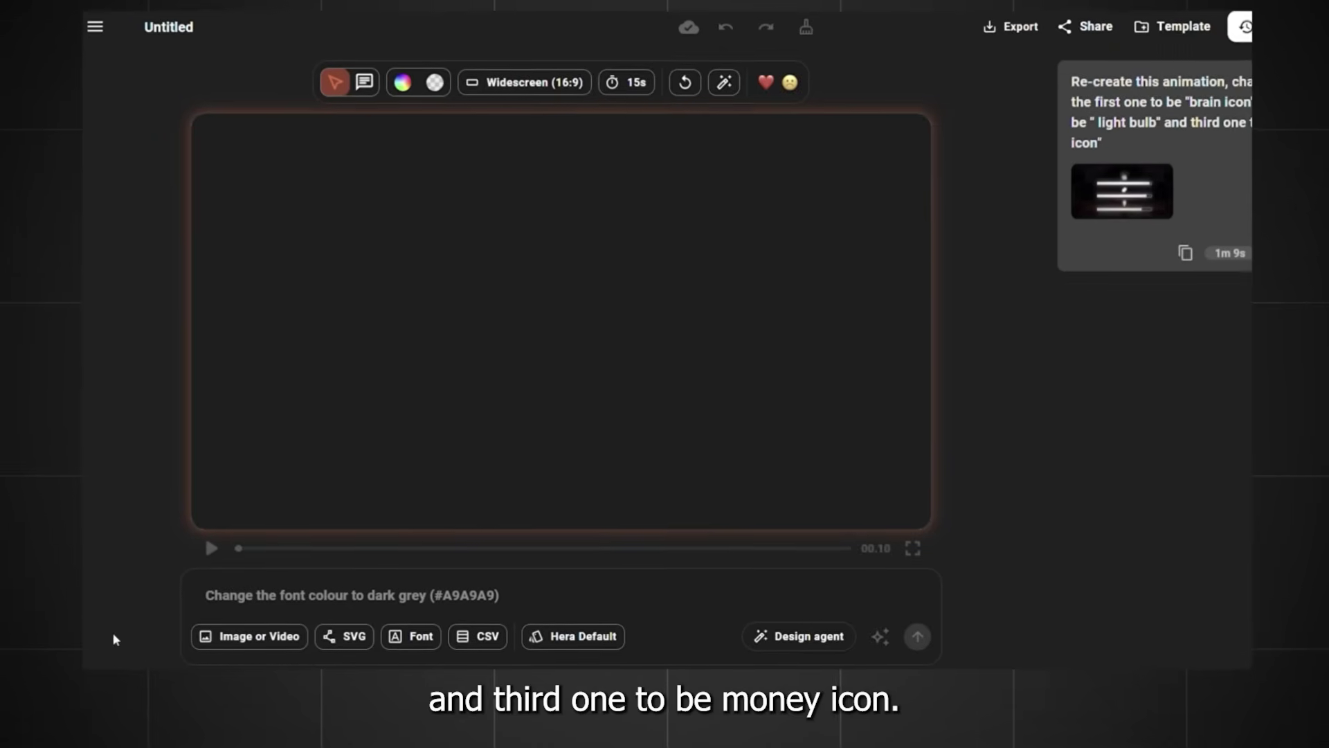
pyautogui.click(201, 550)
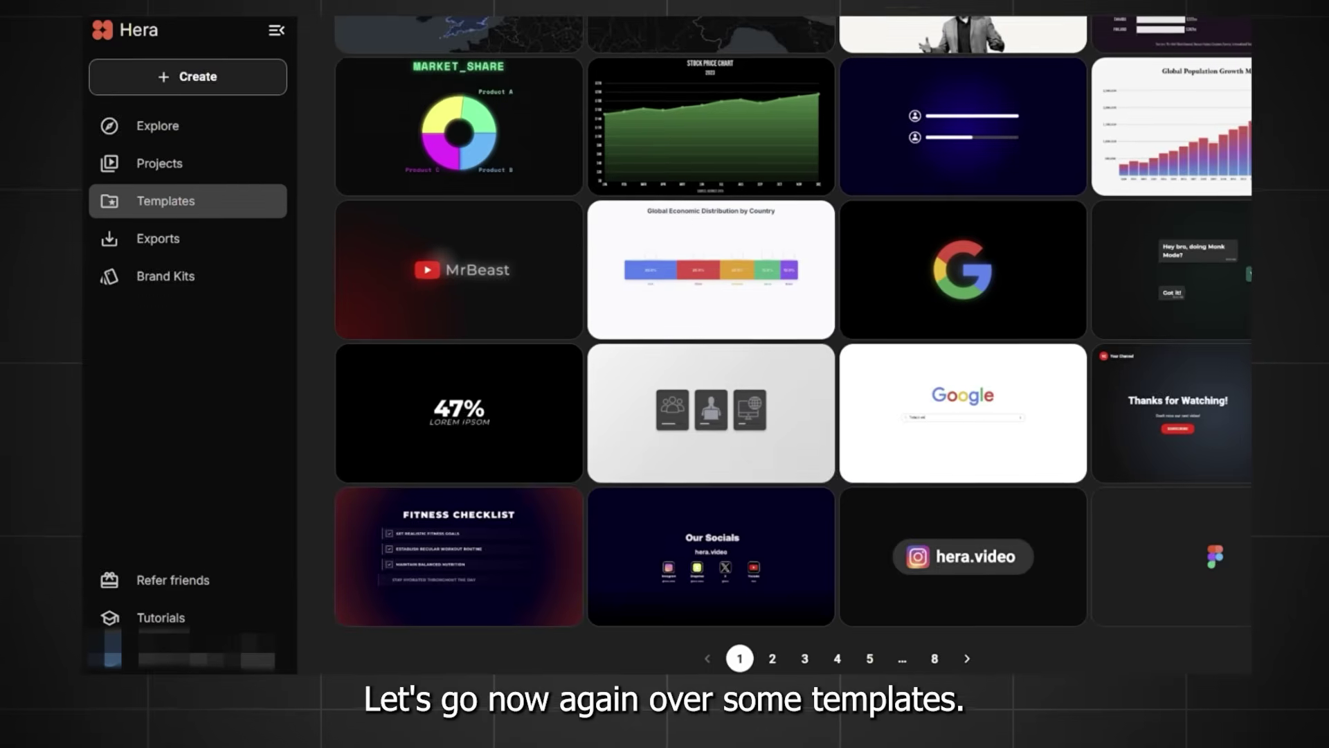
# Step: Browse the Hera templates and open the "Professional Icons" template with three icon cards
pyautogui.scroll(5, 573, 167)
pyautogui.scroll(-5, 574, 166)
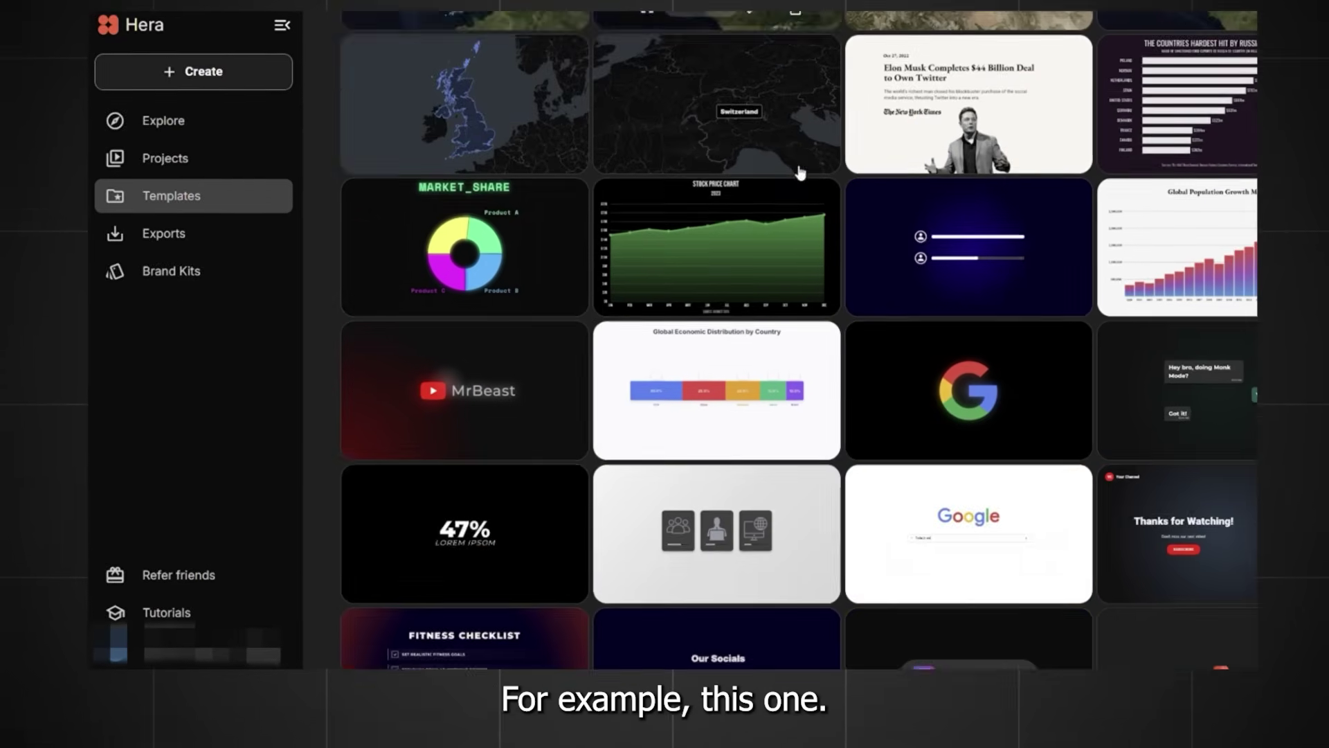
pyautogui.click(707, 354)
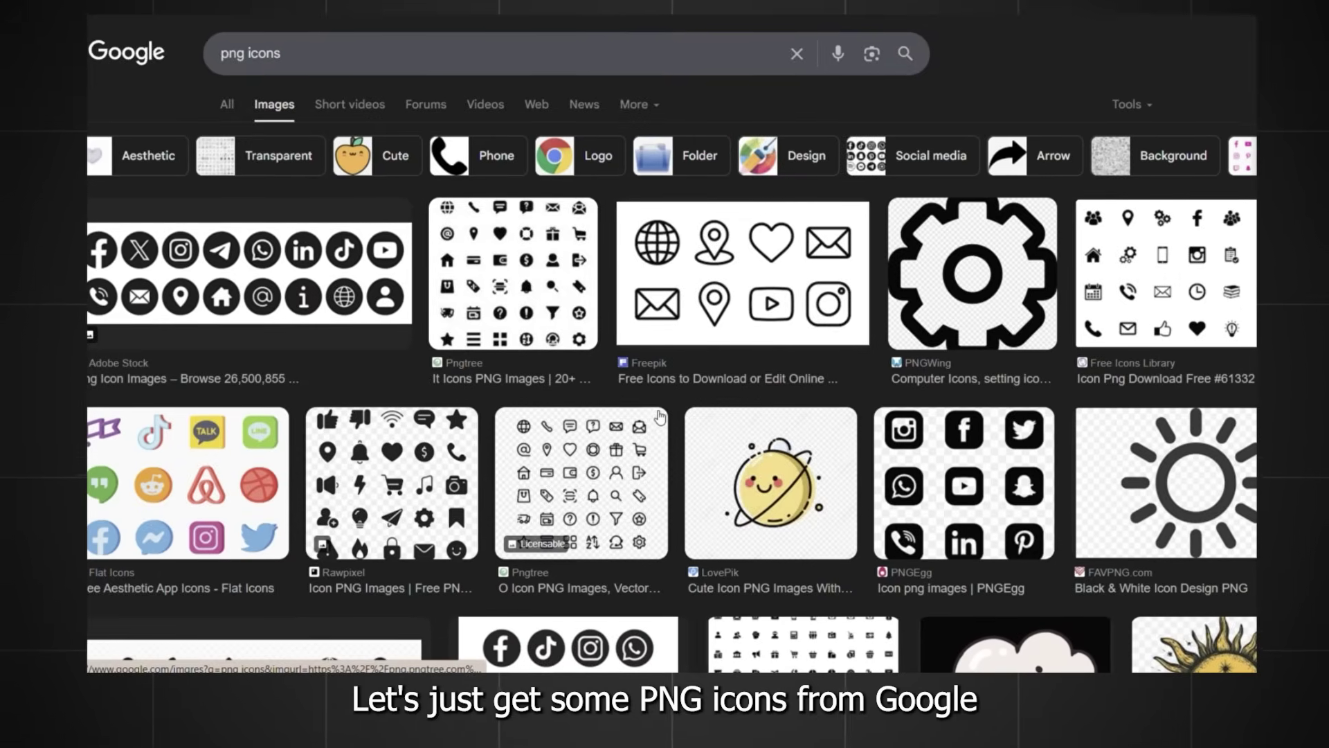
# Step: In the Google Images results for "png icons", save the Pixsector picture icon as an image file
pyautogui.scroll(-5, 661, 419)
pyautogui.click(748, 536)
pyautogui.rightClick(934, 437)
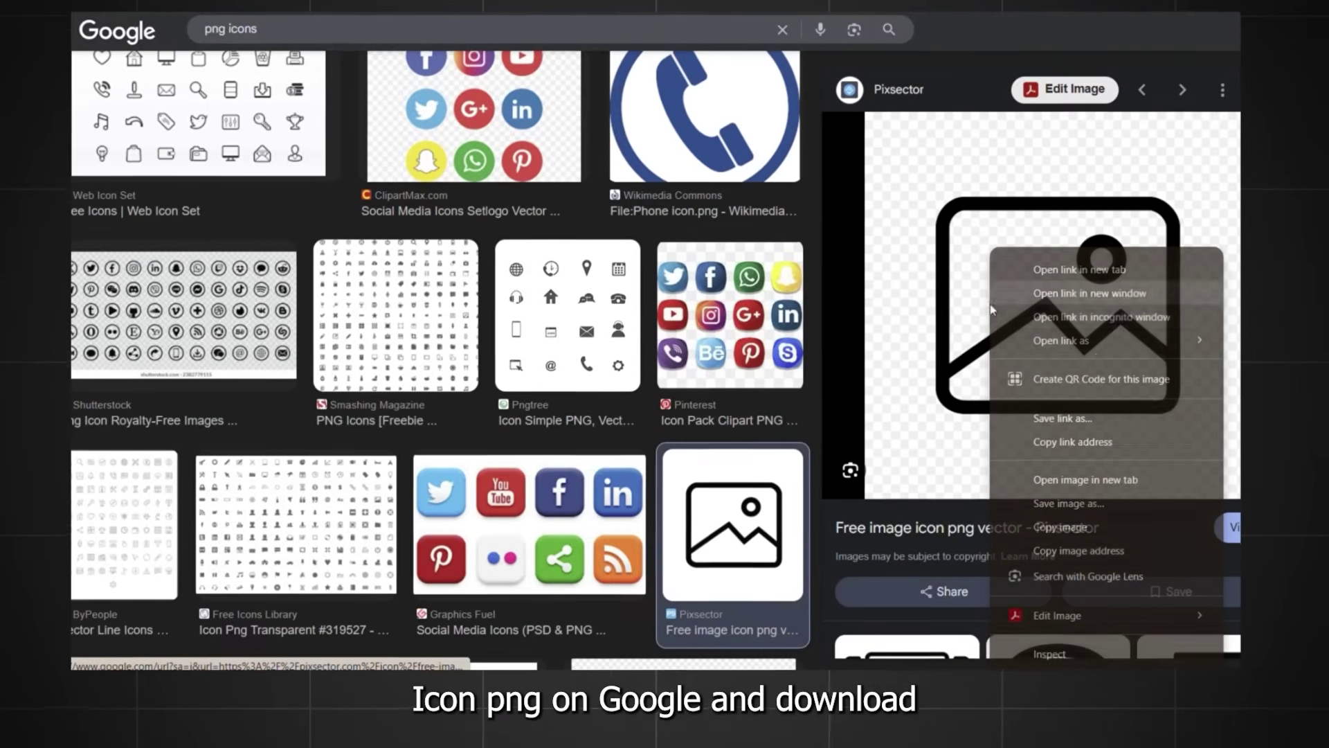
pyautogui.click(1059, 506)
pyautogui.press('Return')
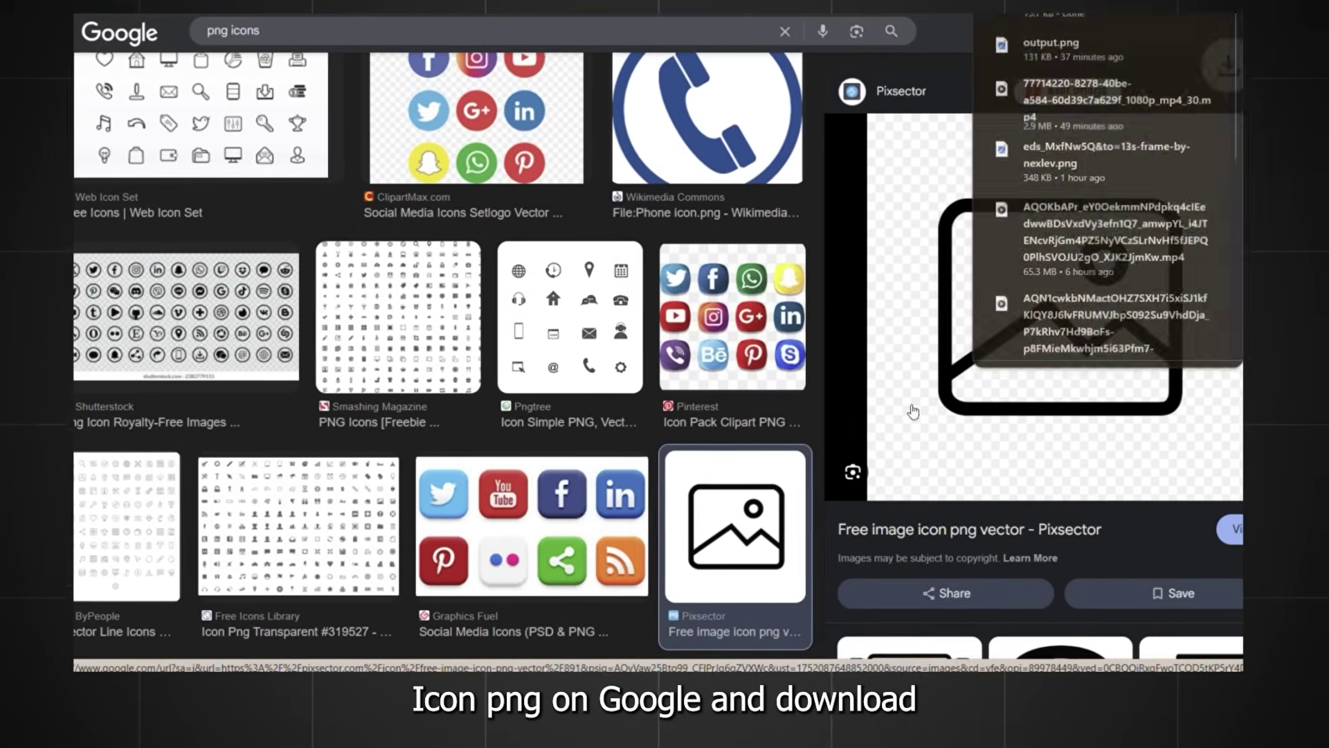
pyautogui.scroll(-5, 443, 415)
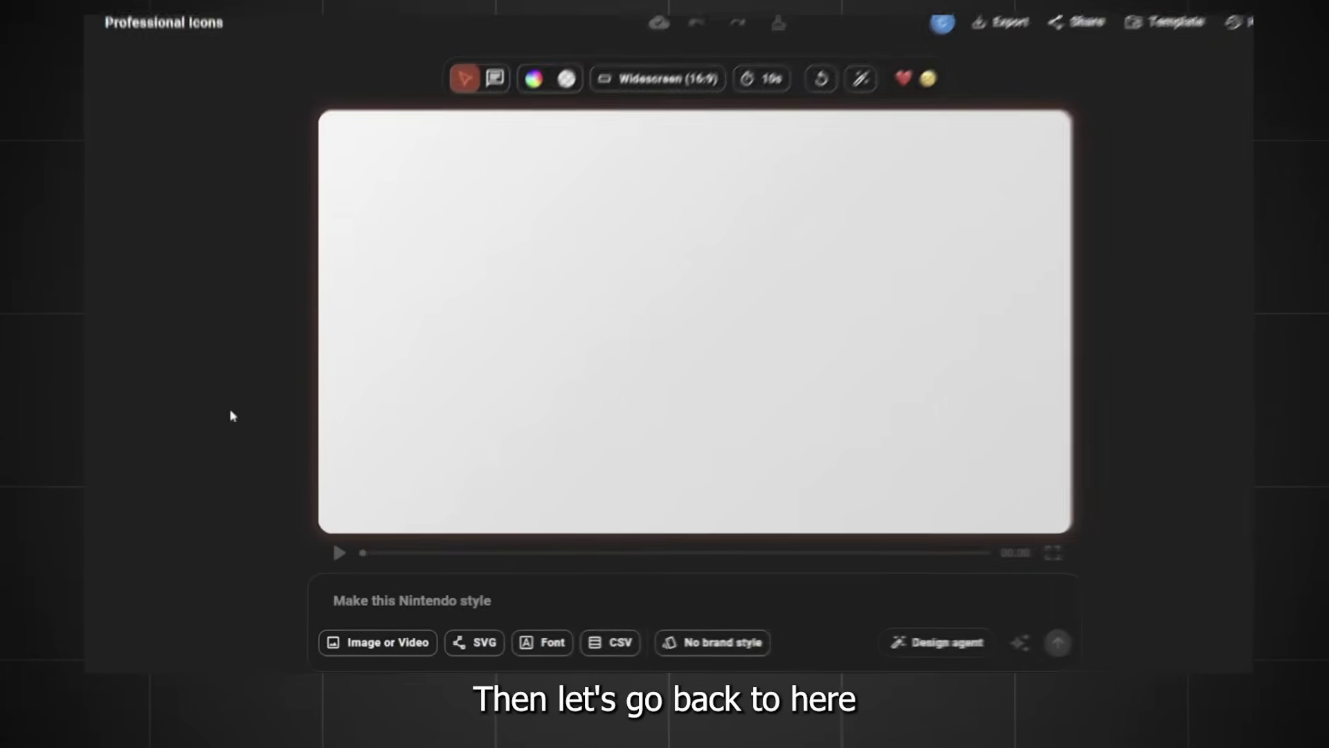
# Step: Add the envelope, phone and picture PNGs to the composition and generate with "Use these three icons in order for these 3 motion graphics"
pyautogui.click(412, 643)
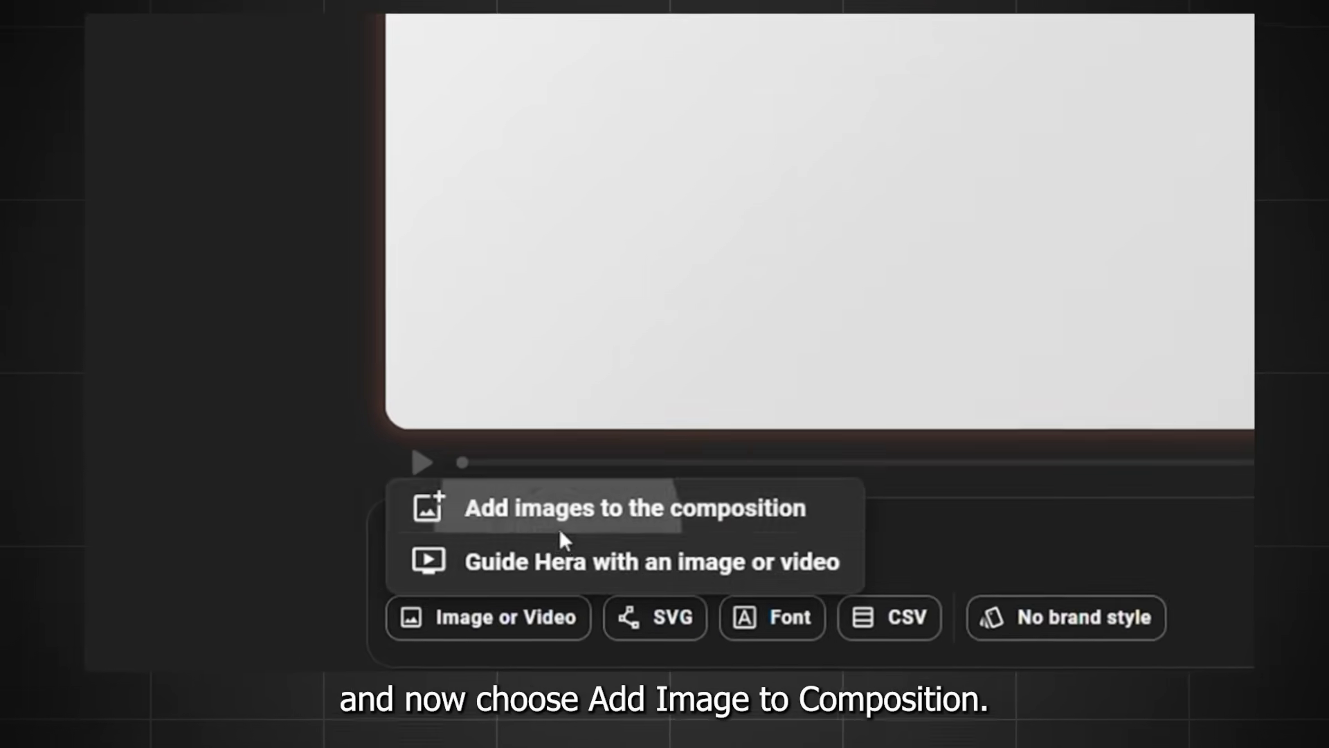
pyautogui.click(554, 527)
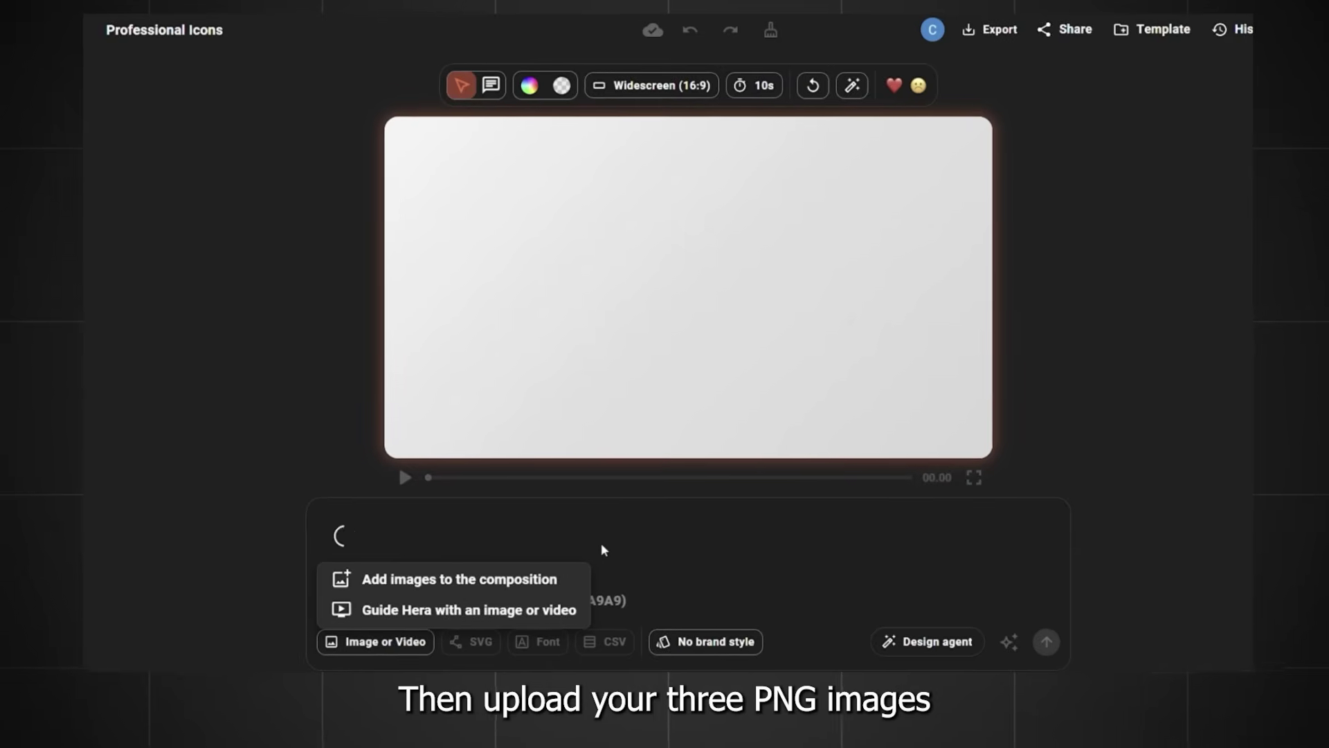
pyautogui.write('Use these three icons in order for these')
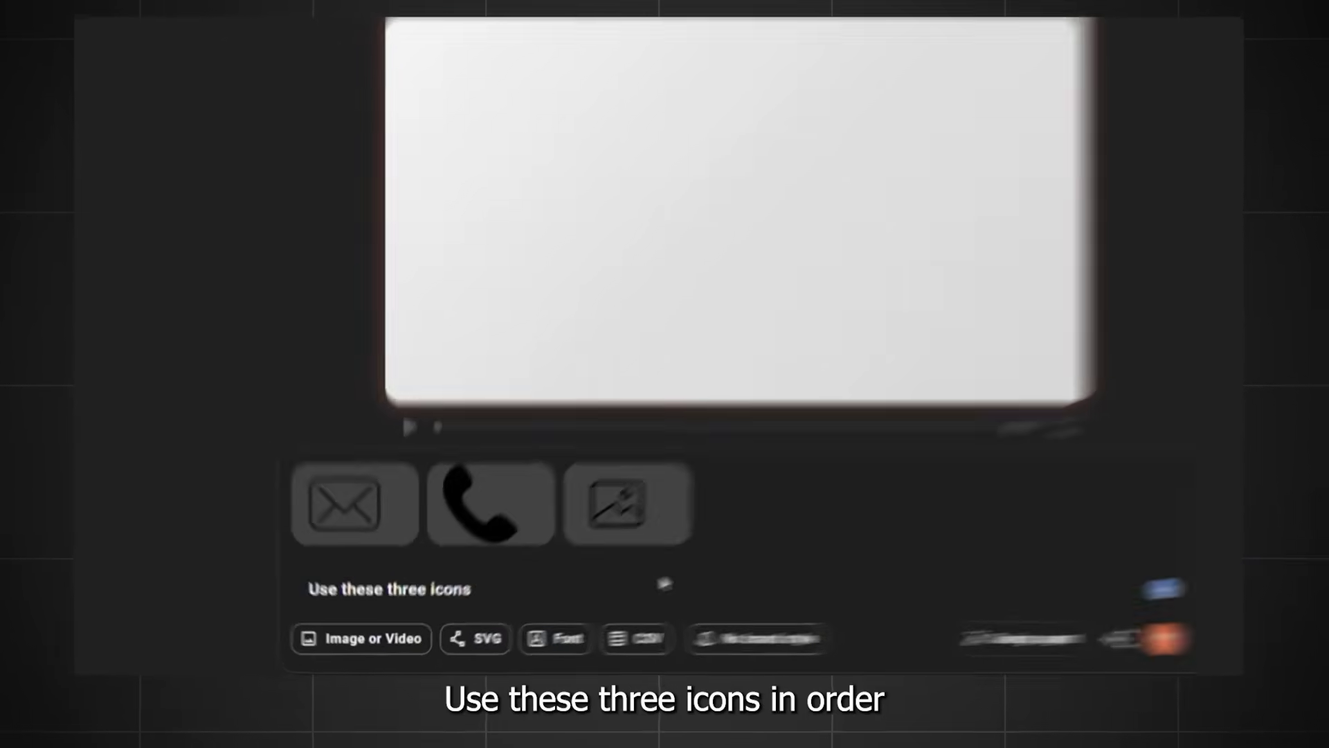
pyautogui.write(' 3 motion graphics')
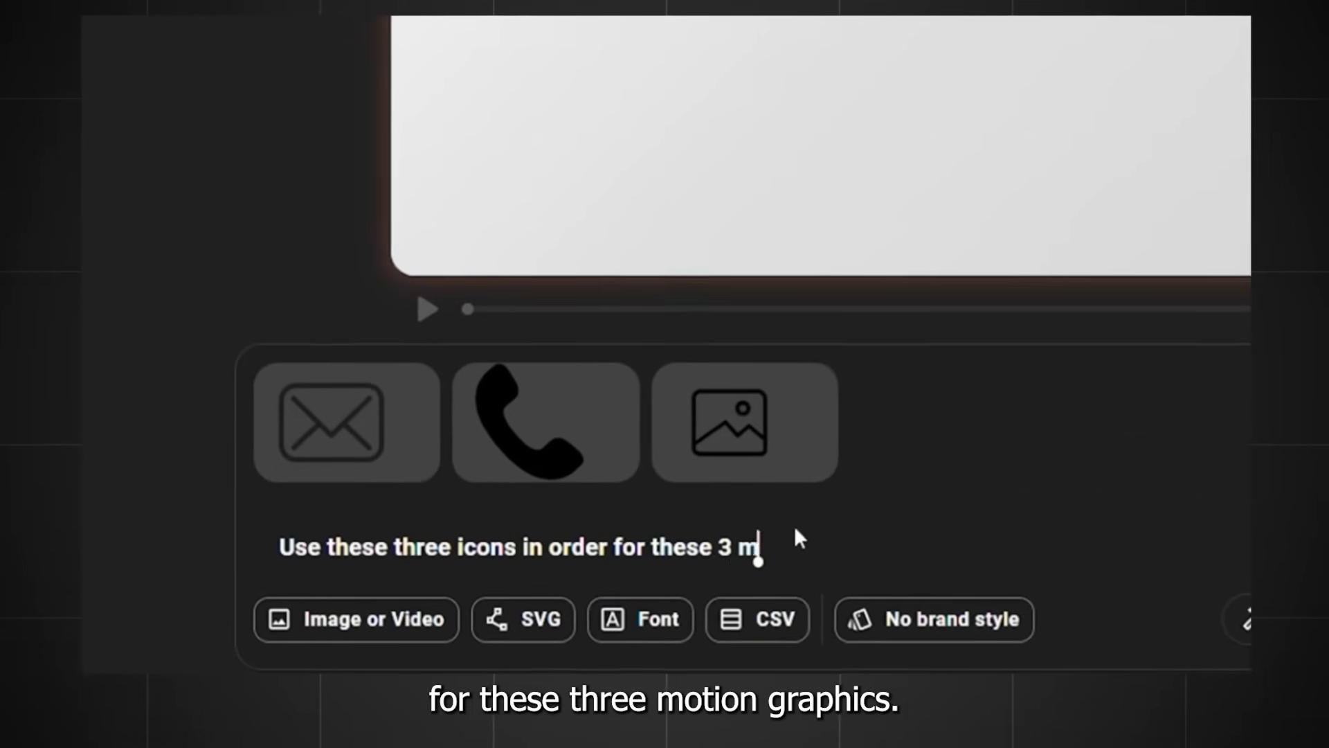
pyautogui.press('Return')
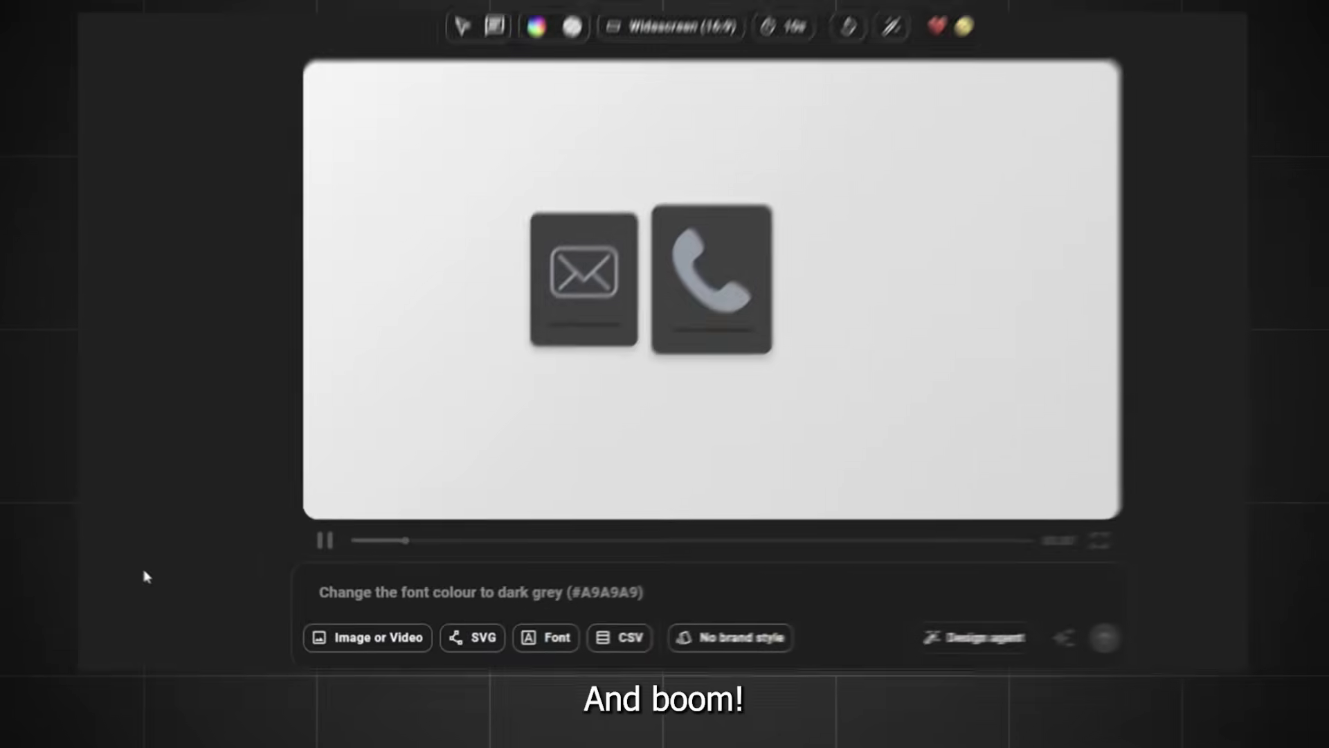